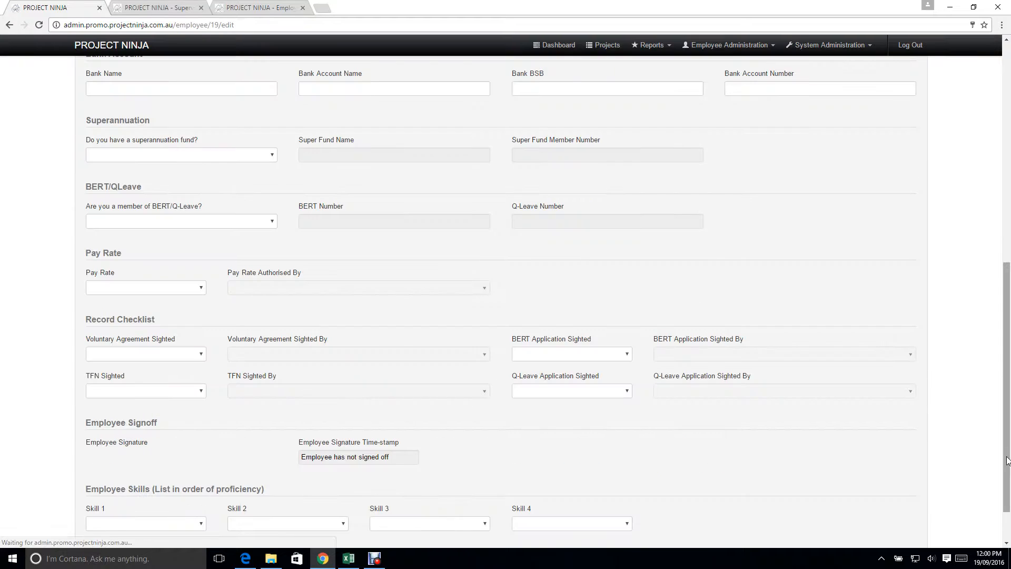
# Open the user account section of the employee record and save the record.
pyautogui.moveTo(1006, 353); pyautogui.dragTo(1006, 116)
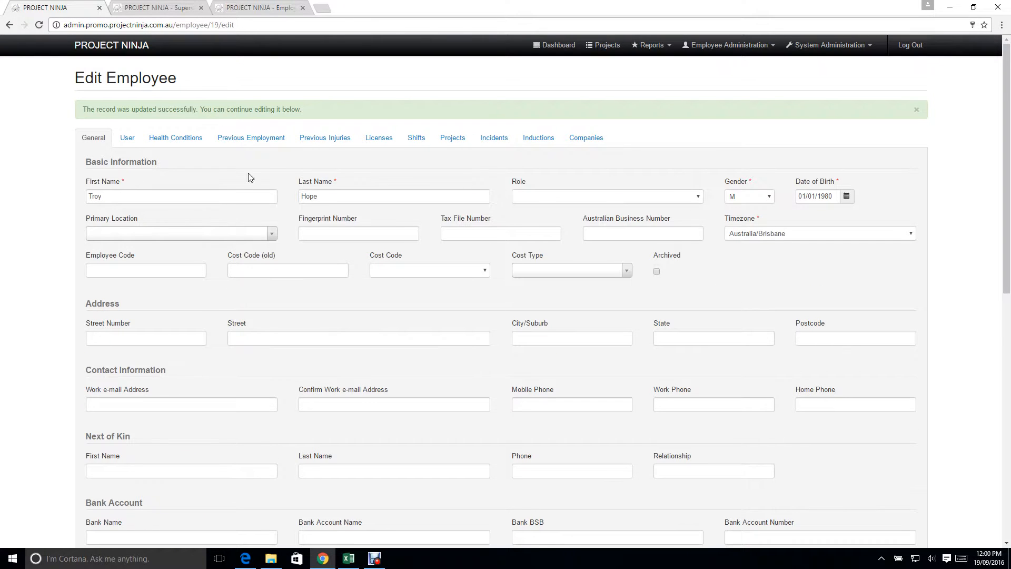
pyautogui.click(124, 139)
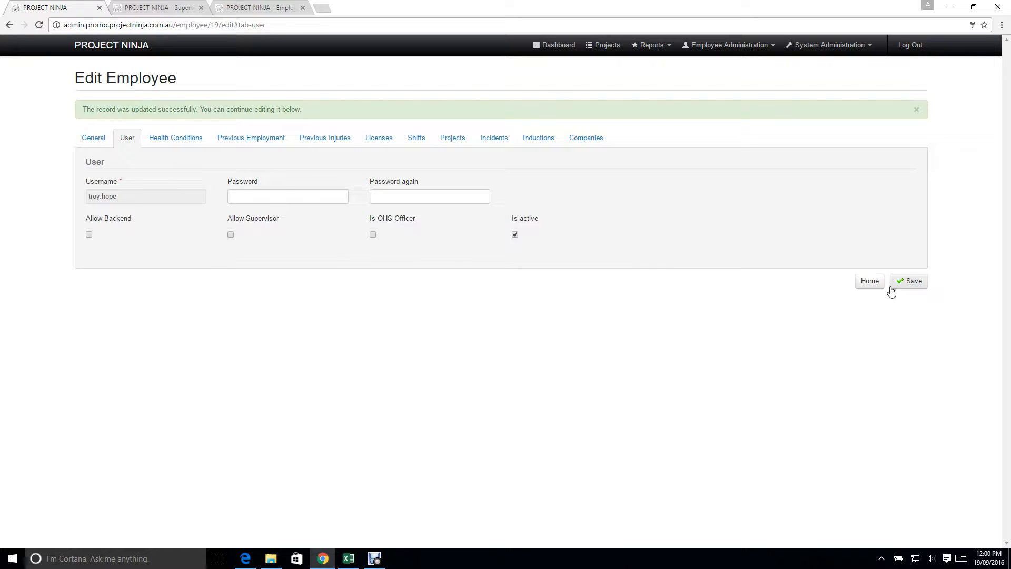
pyautogui.click(910, 282)
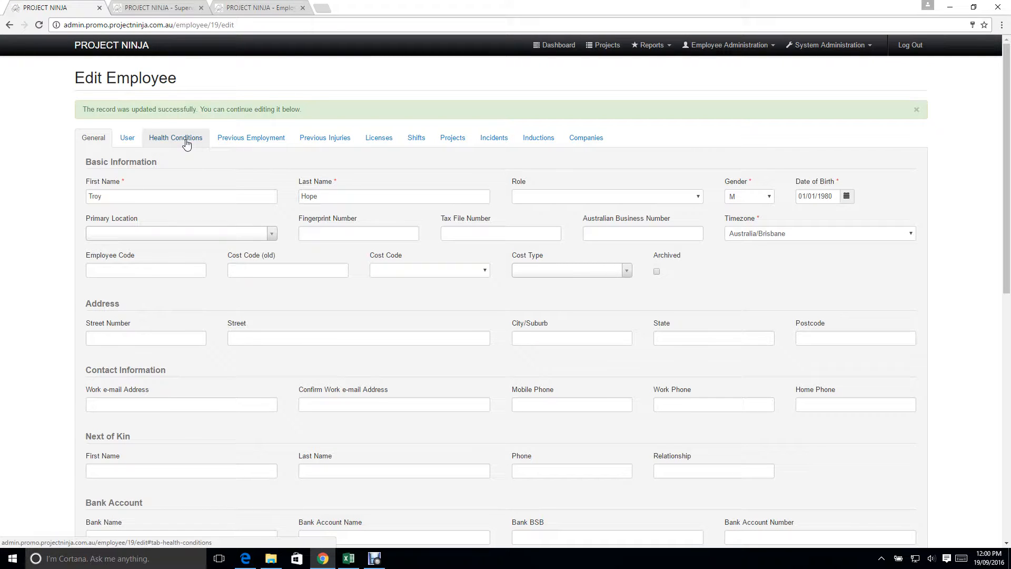
# Examine the employee record's sections from Health Conditions through Inductions and save the record.
pyautogui.click(186, 141)
pyautogui.click(259, 140)
pyautogui.click(321, 140)
pyautogui.click(383, 139)
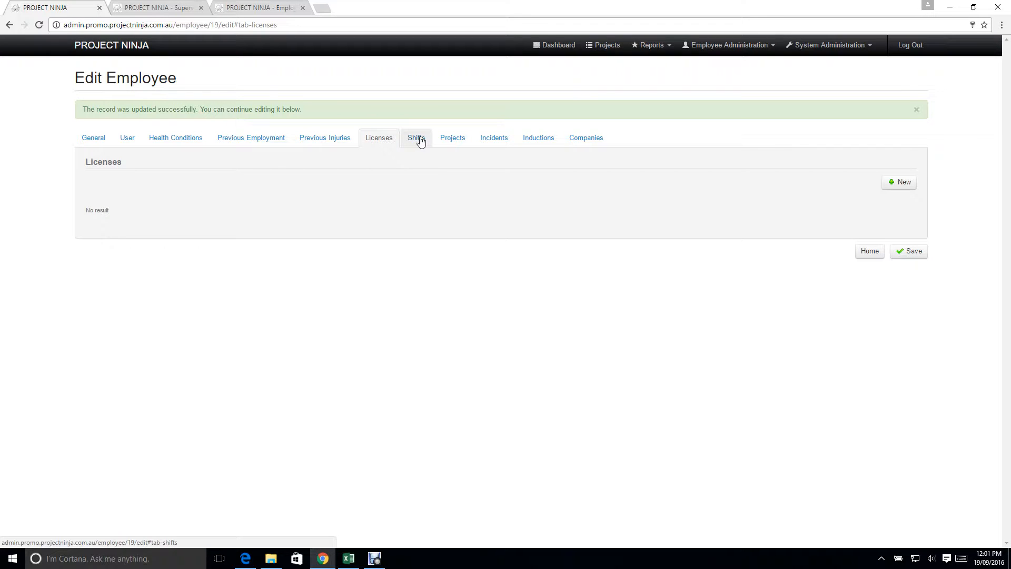
pyautogui.click(416, 139)
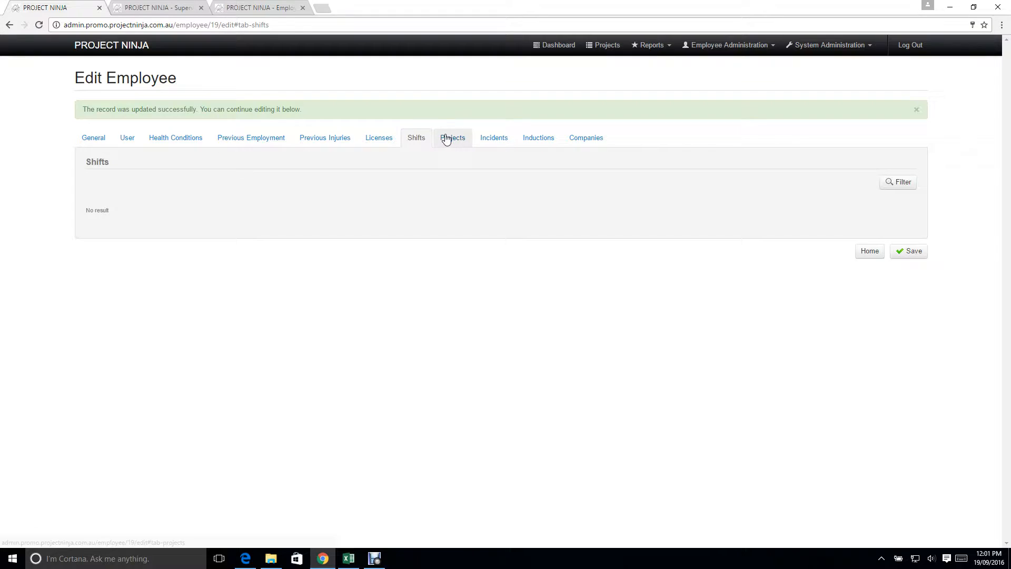
pyautogui.click(447, 140)
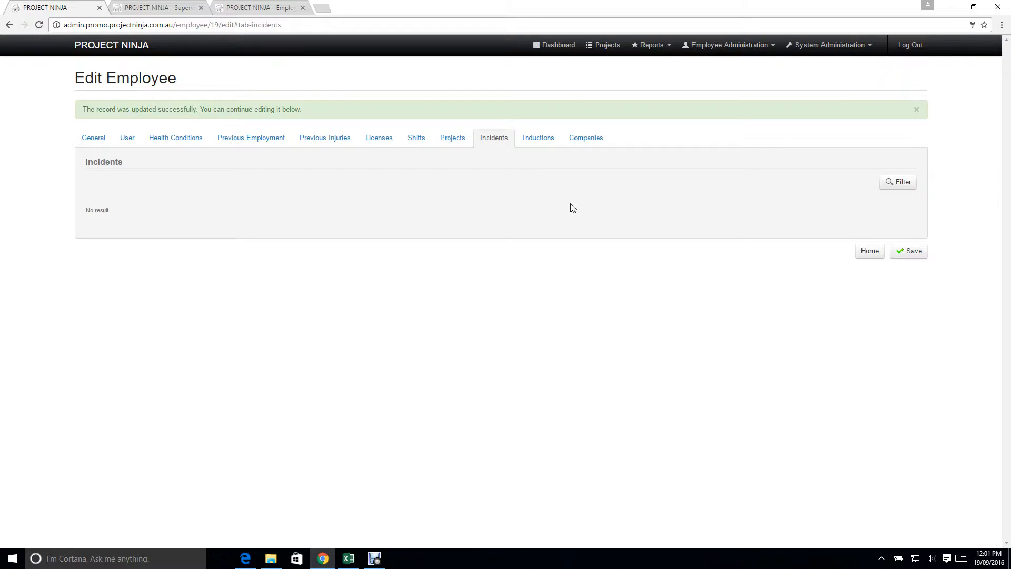
pyautogui.click(538, 137)
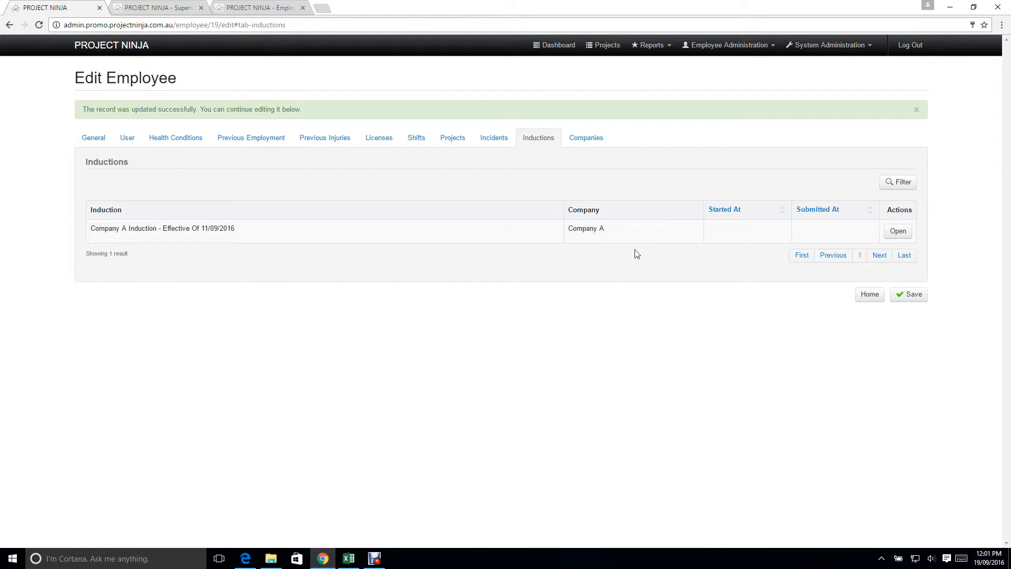
pyautogui.click(908, 294)
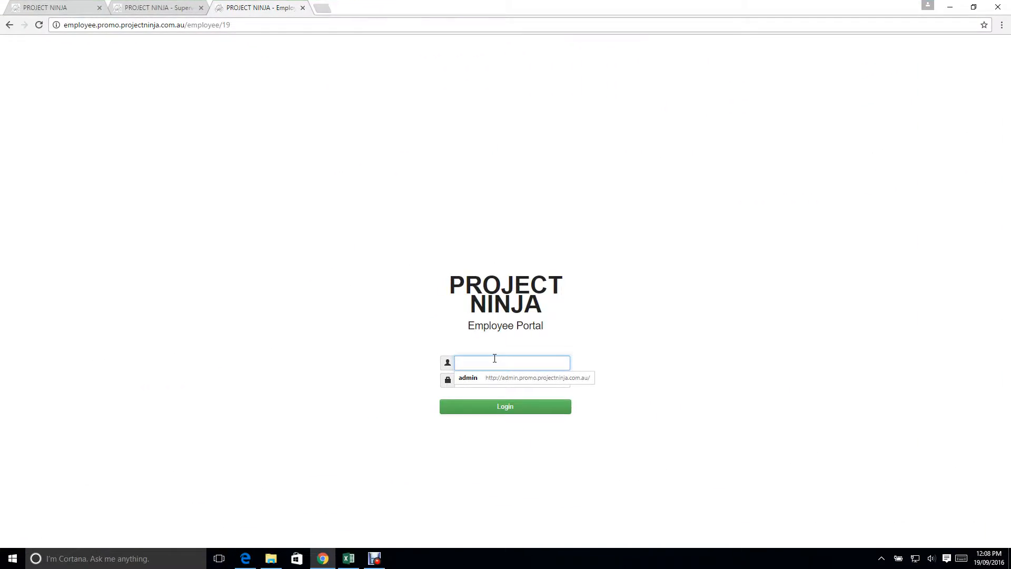
# Log in to the Employee Portal with the employee's username and account password.
pyautogui.write('troy')
pyautogui.press('Down')
pyautogui.press('Return')
pyautogui.press('Tab')
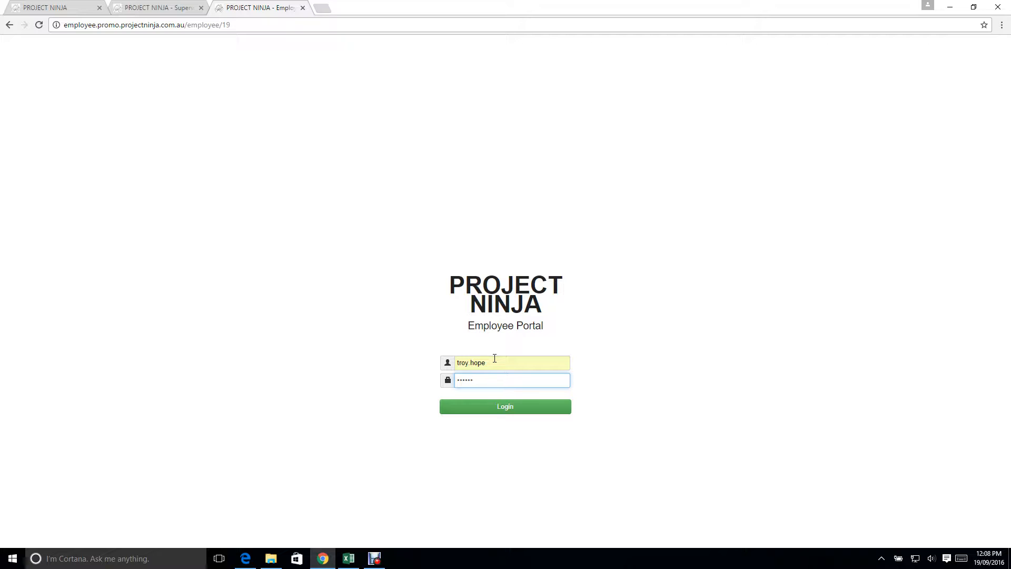
pyautogui.click(501, 411)
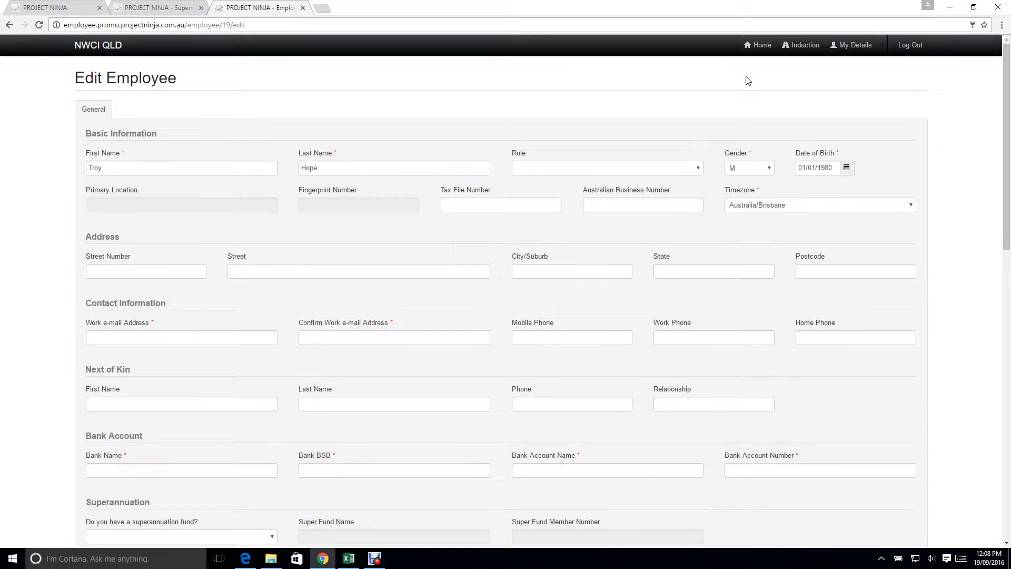
# Open the Company A induction from the home notices, save a signature on it, and return to the home page.
pyautogui.click(757, 48)
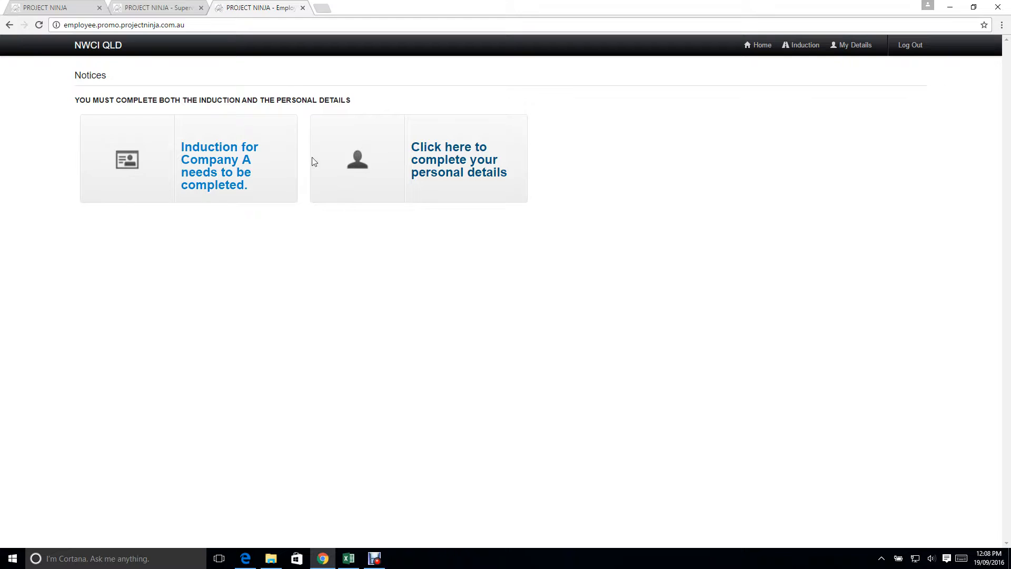
pyautogui.click(290, 197)
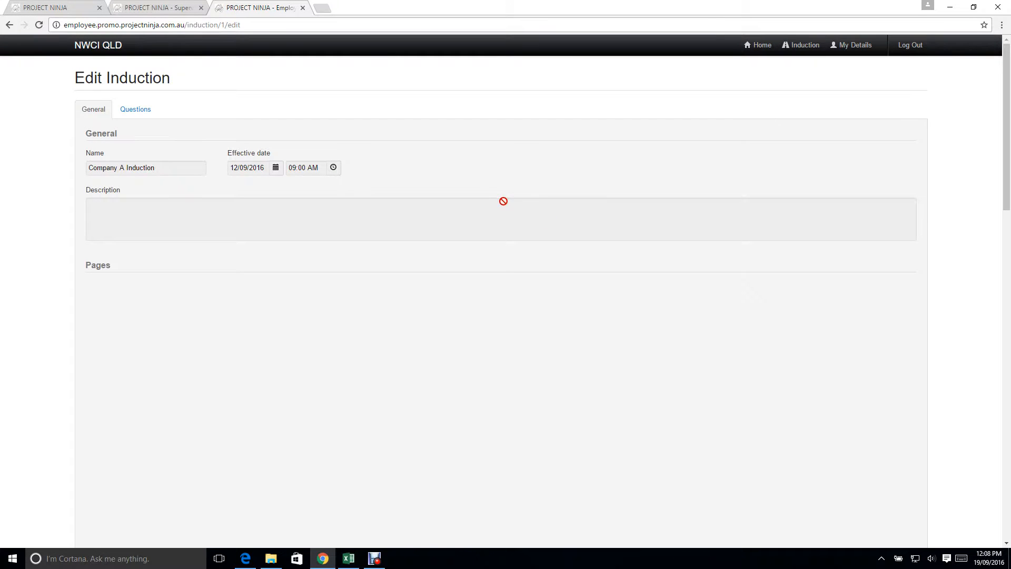
pyautogui.scroll(-15, 497, 201)
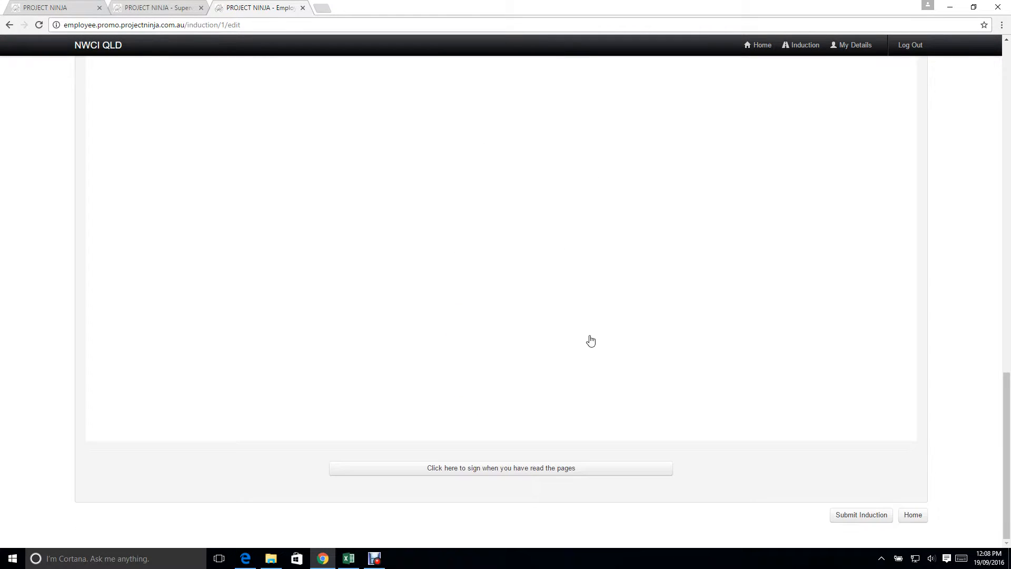
pyautogui.click(551, 470)
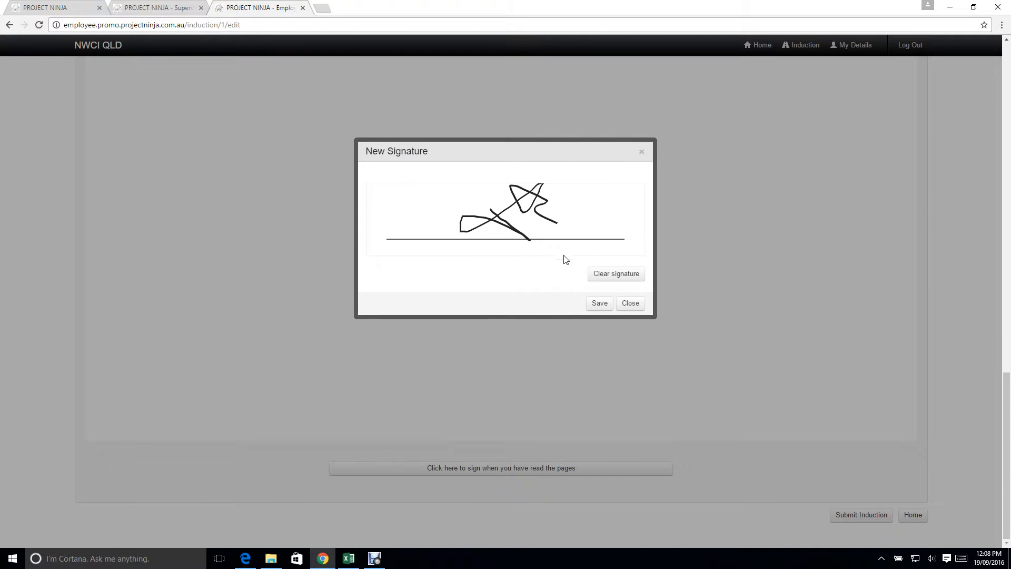
pyautogui.click(603, 304)
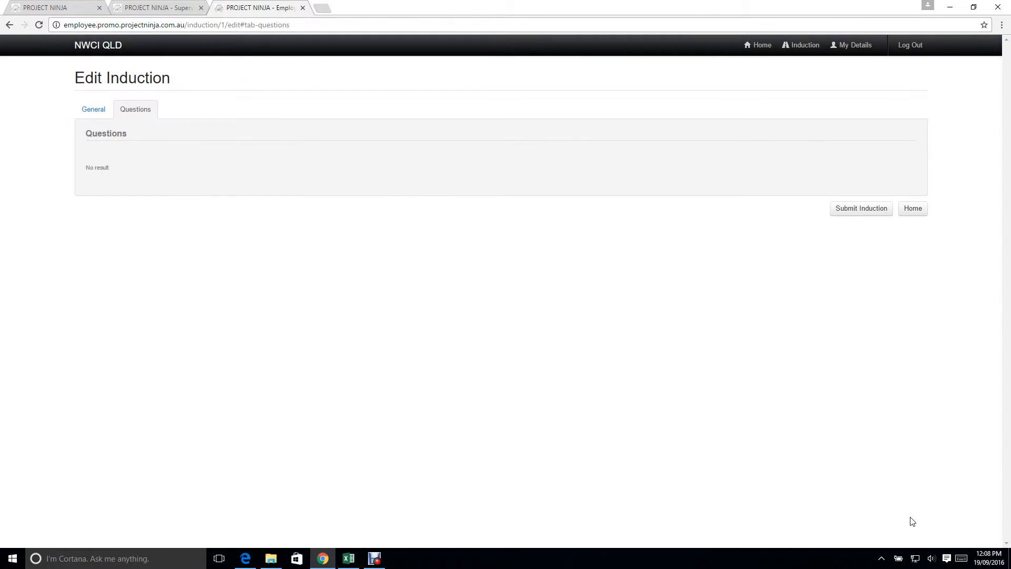
pyautogui.click(914, 208)
pyautogui.click(548, 85)
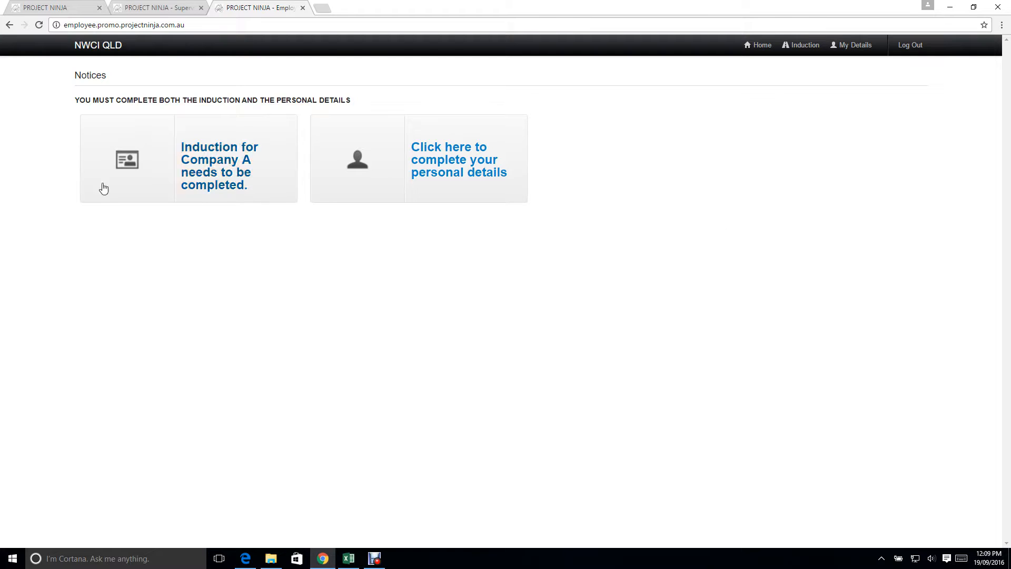
# Open the personal details form and examine its sections from Basic Information down to Signoff and Employee Skills.
pyautogui.click(446, 182)
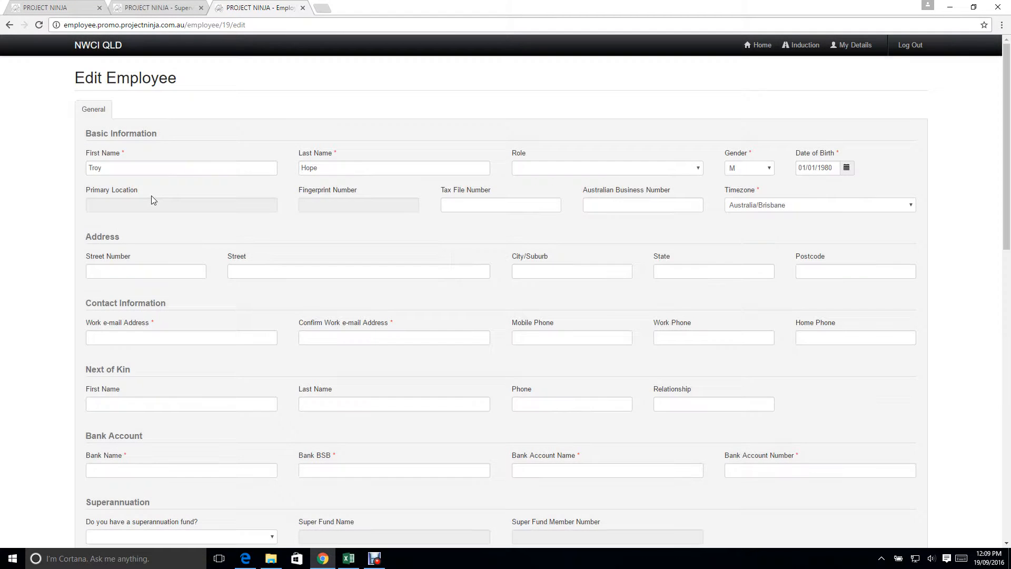
pyautogui.scroll(-1, 204, 235)
pyautogui.scroll(-2, 211, 232)
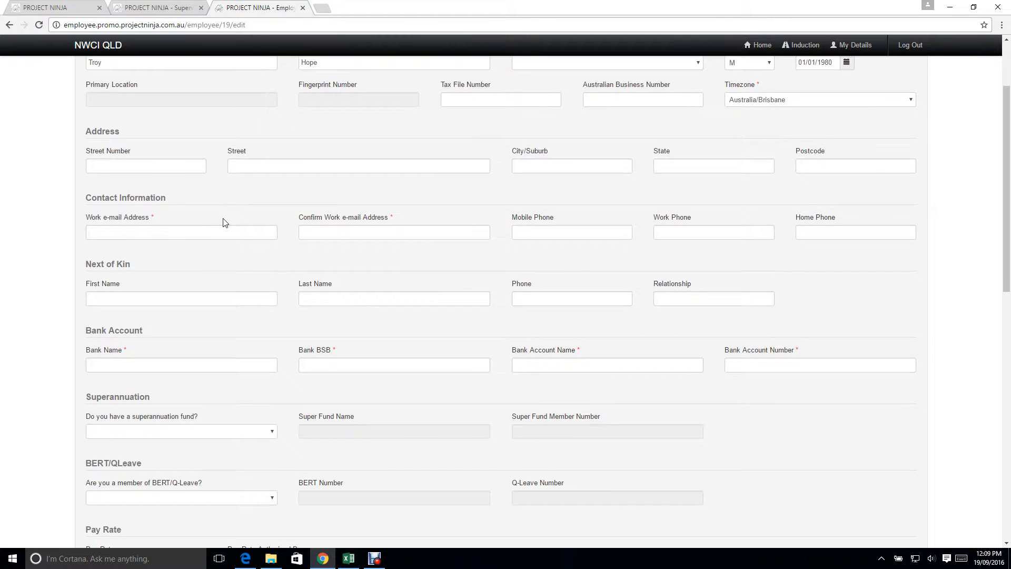
pyautogui.scroll(-1, 271, 311)
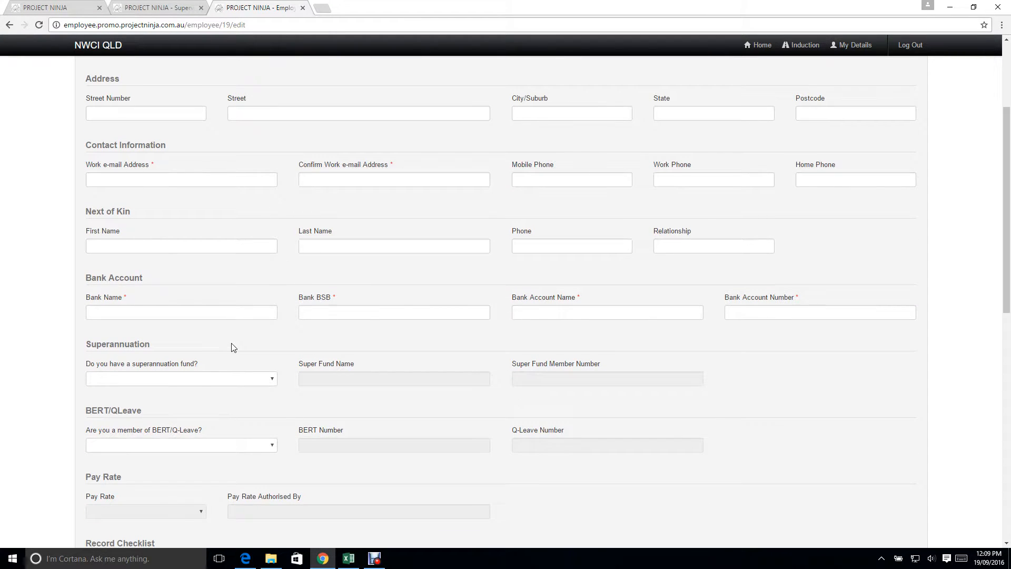
pyautogui.scroll(-2, 232, 347)
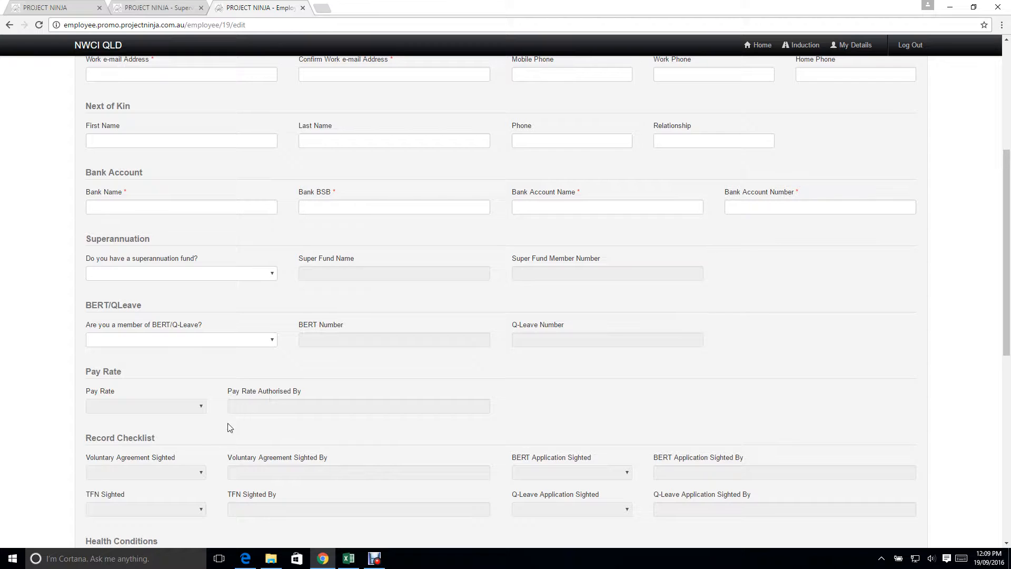
pyautogui.scroll(-5, 235, 423)
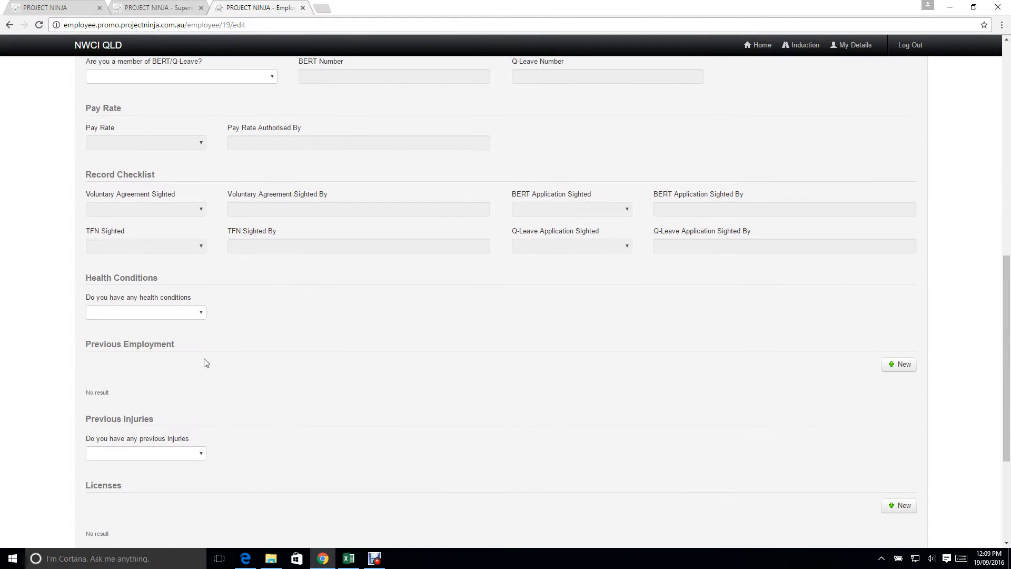
pyautogui.scroll(-3, 316, 456)
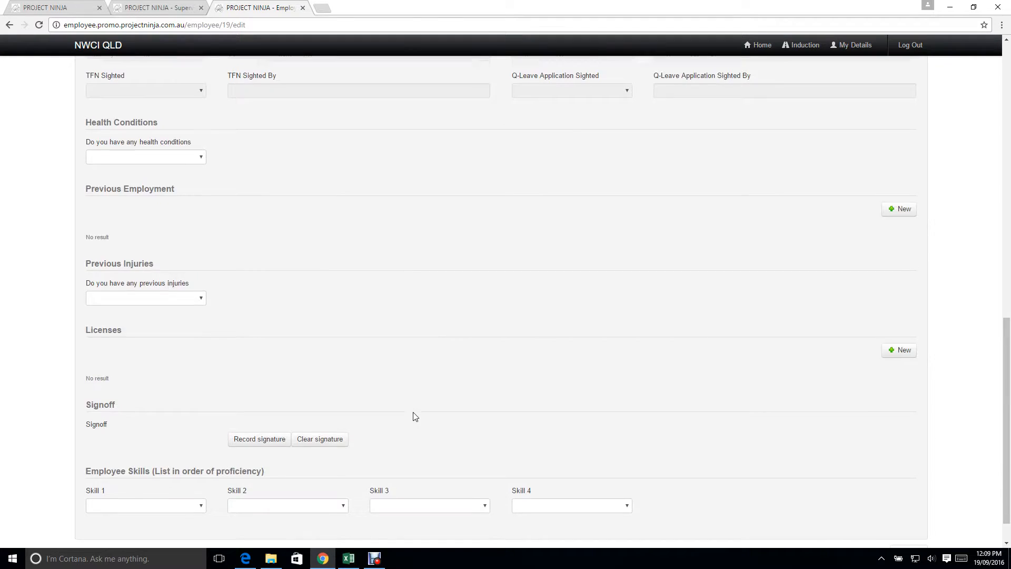
pyautogui.scroll(8, 413, 415)
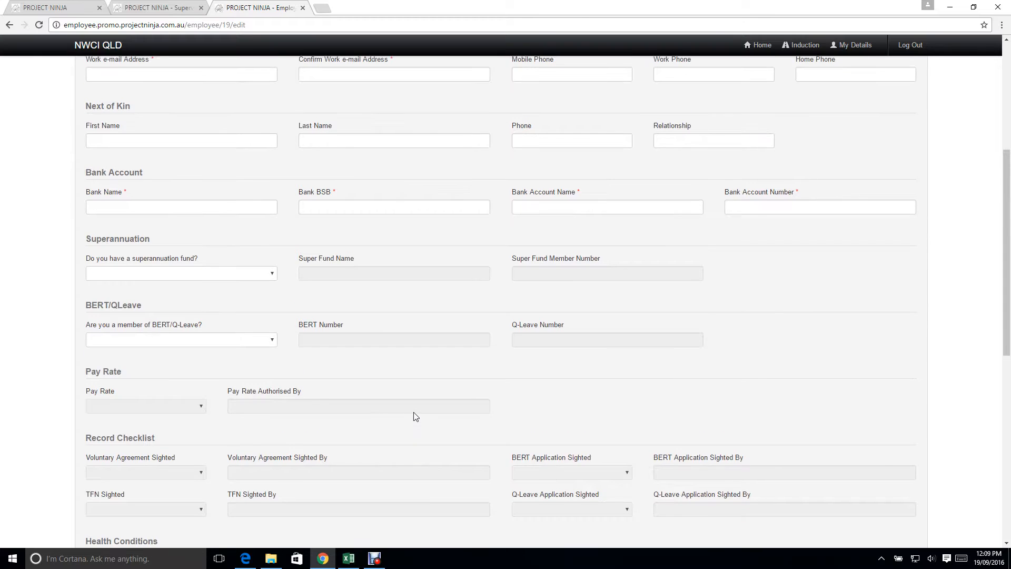
pyautogui.scroll(1, 409, 384)
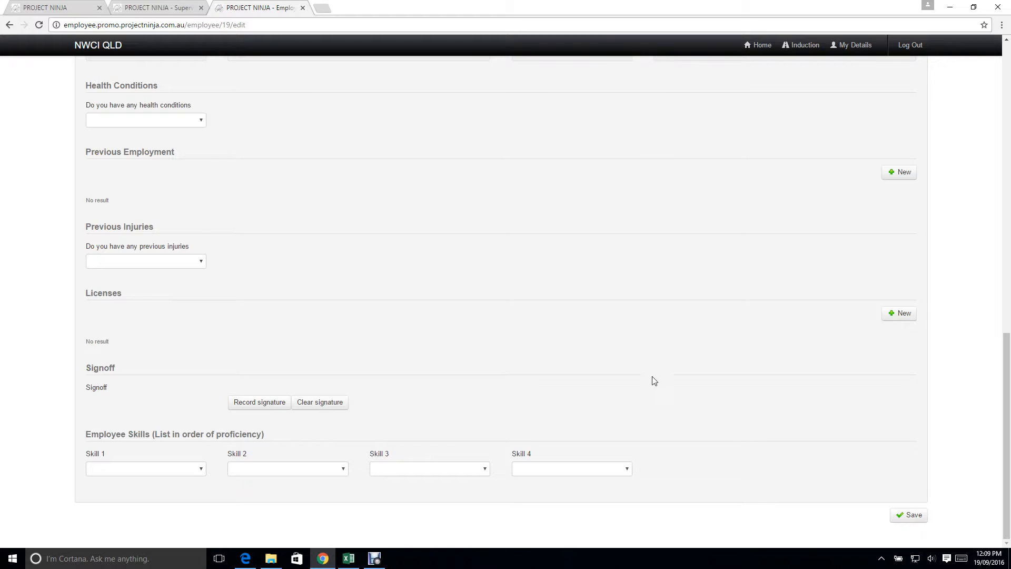
# Try to save the personal details form without a recorded signature.
pyautogui.click(910, 515)
pyautogui.click(591, 85)
pyautogui.scroll(3, 632, 371)
pyautogui.scroll(-3, 497, 449)
# Record the employee's signature in the Signoff section and submit the personal details form for saving.
pyautogui.click(263, 404)
pyautogui.moveTo(510, 211); pyautogui.dragTo(546, 239)
pyautogui.click(598, 268)
pyautogui.scroll(-2, 953, 501)
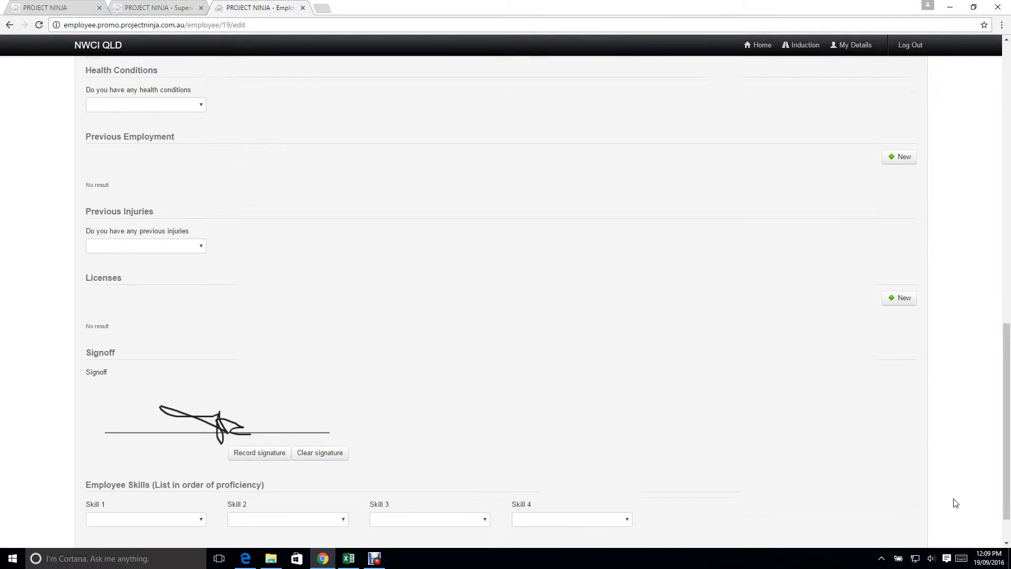
pyautogui.click(909, 515)
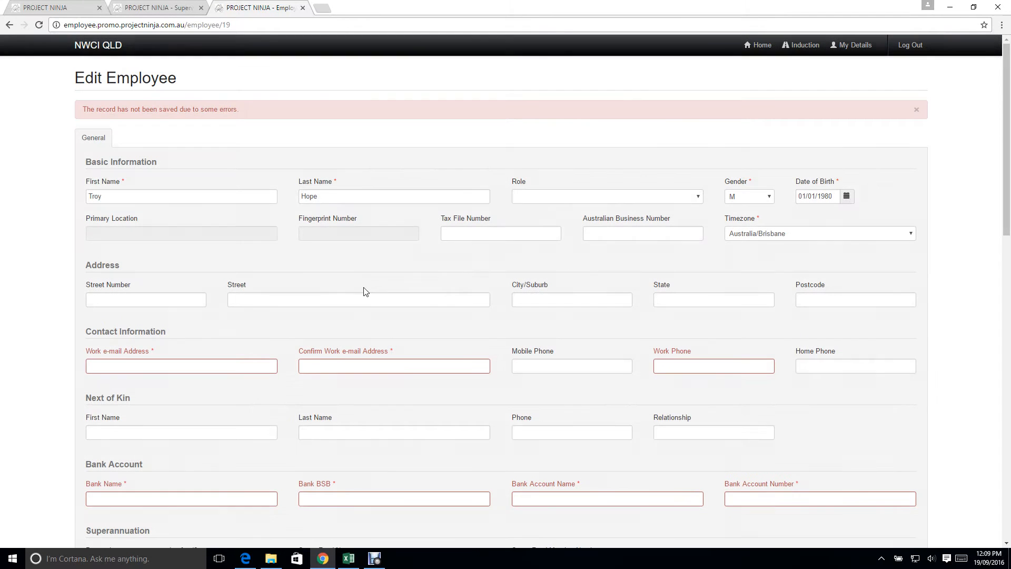
# Check the personal details form for required fields that are still missing, including contact and bank account information.
pyautogui.moveTo(220, 368)
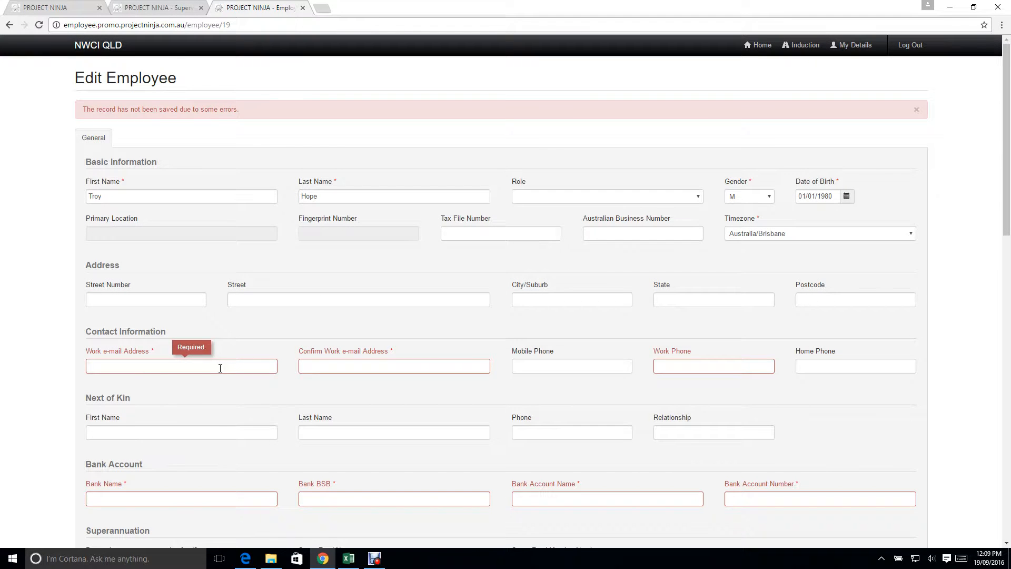
pyautogui.scroll(-1, 220, 368)
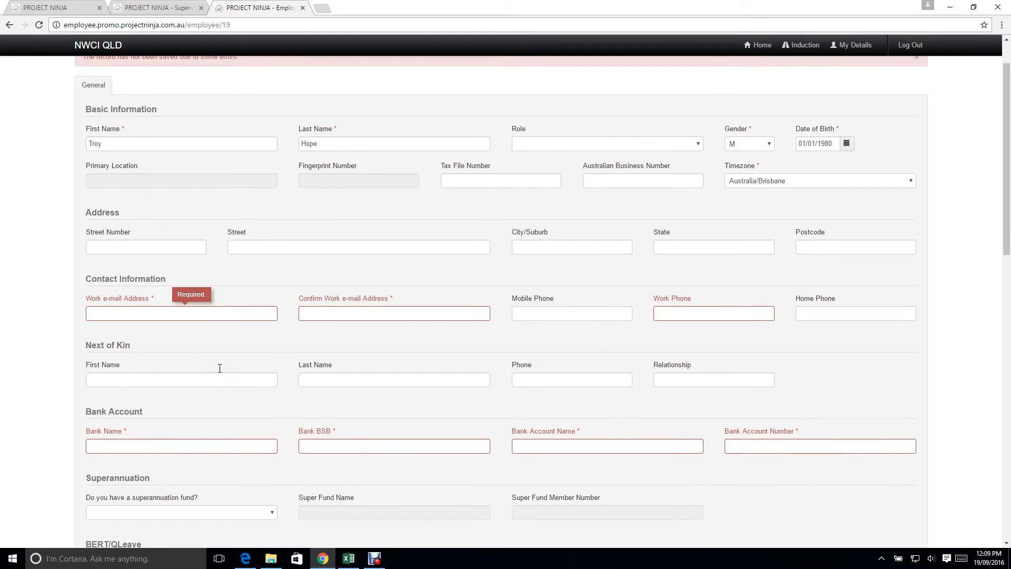
pyautogui.scroll(-4, 216, 368)
pyautogui.scroll(-10, 937, 506)
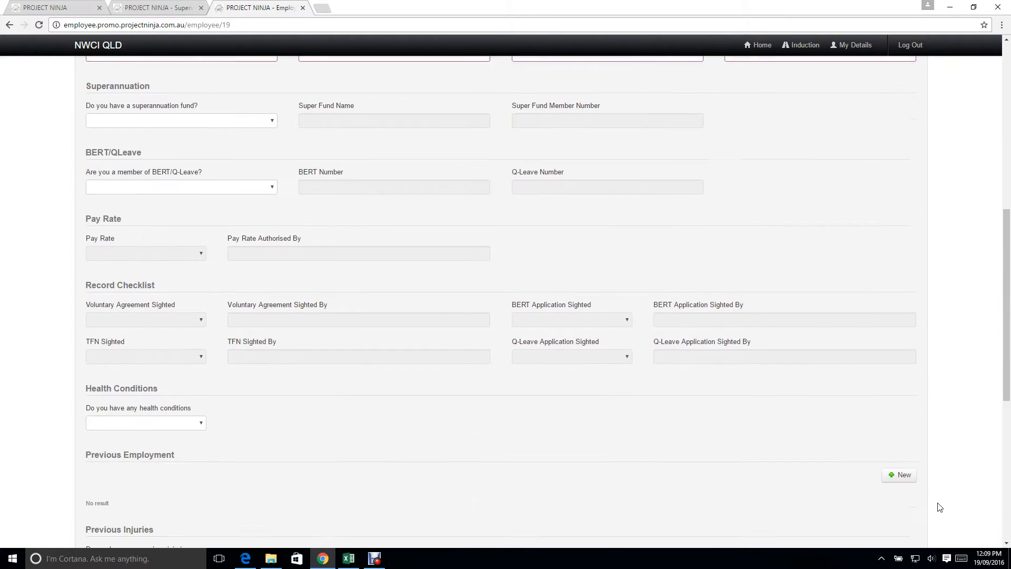
pyautogui.scroll(-1, 937, 526)
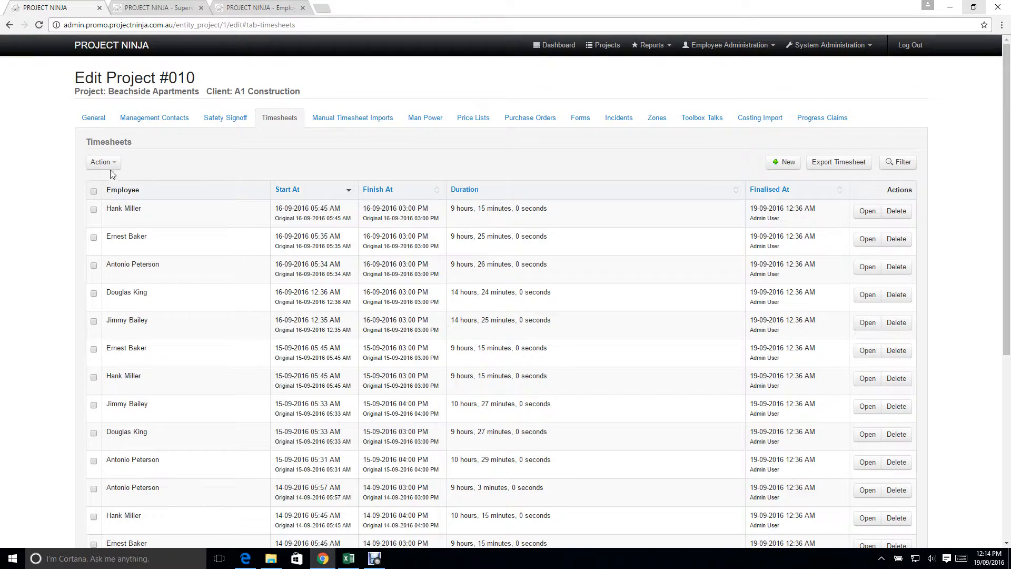
# Select all of the project's timesheets and try a batch update with Finalise enabled, closing it without confirming.
pyautogui.click(94, 190)
pyautogui.click(111, 162)
pyautogui.click(113, 179)
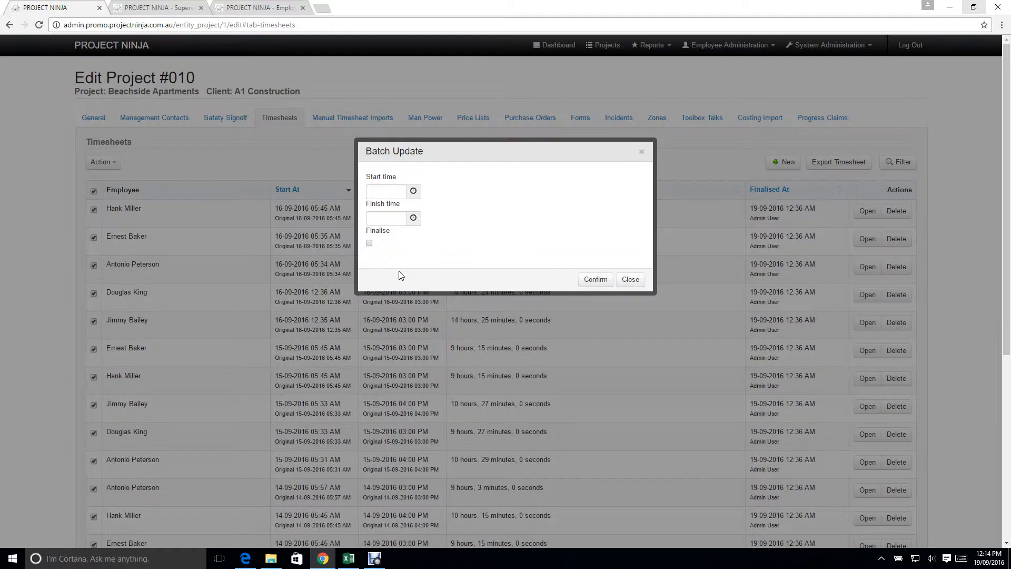
pyautogui.click(370, 243)
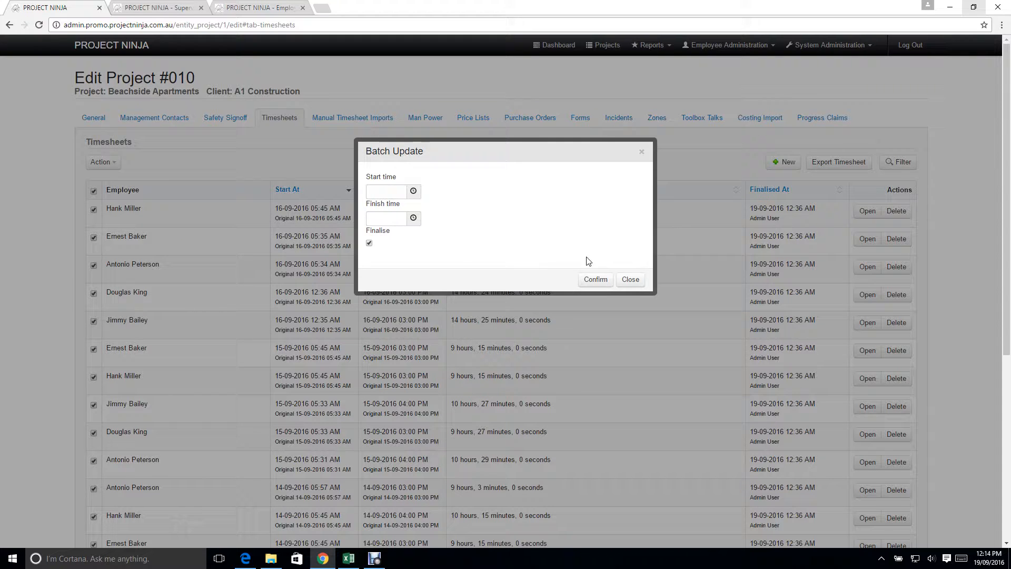
pyautogui.click(632, 280)
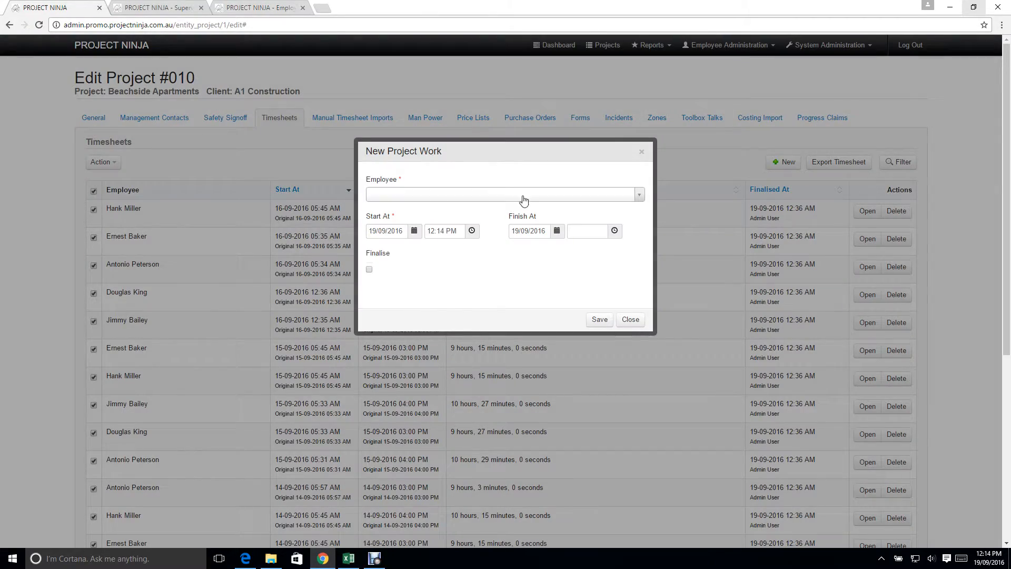
# Assign the new timesheet entry to the second listed employee, with a start of 19/09/2016 at 06:00 AM.
pyautogui.click(523, 195)
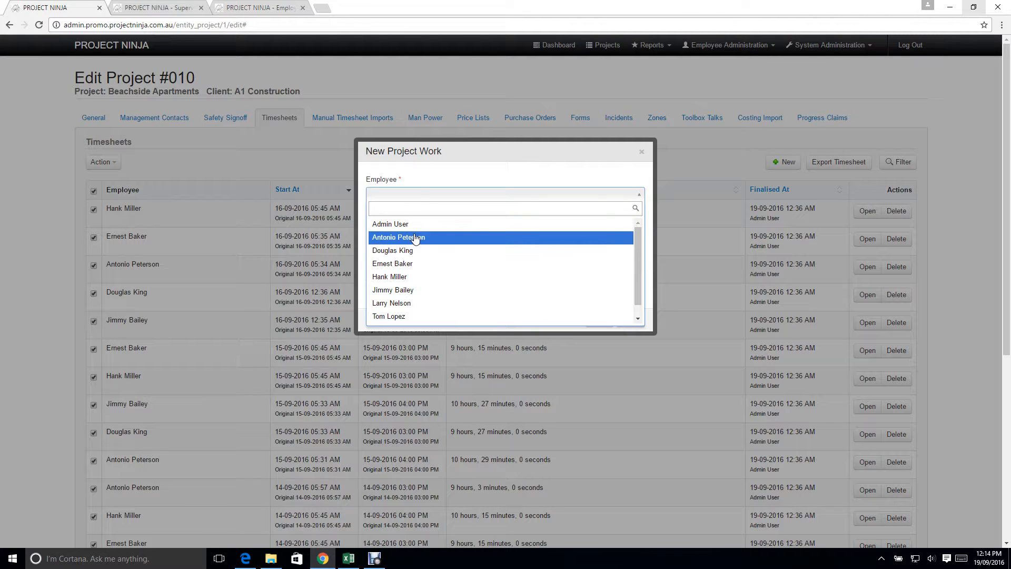
pyautogui.click(416, 238)
pyautogui.click(415, 232)
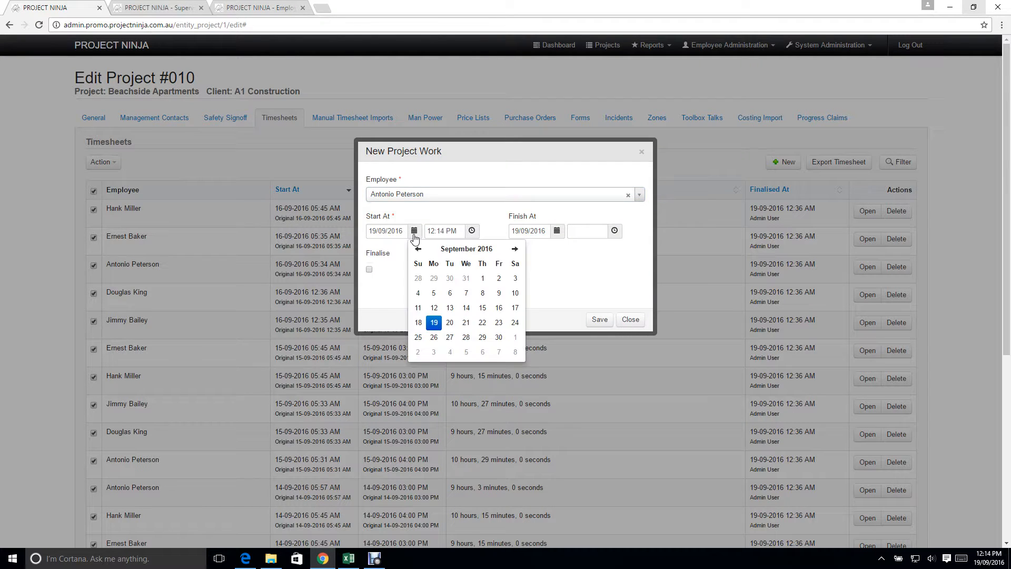
pyautogui.click(437, 325)
pyautogui.click(472, 232)
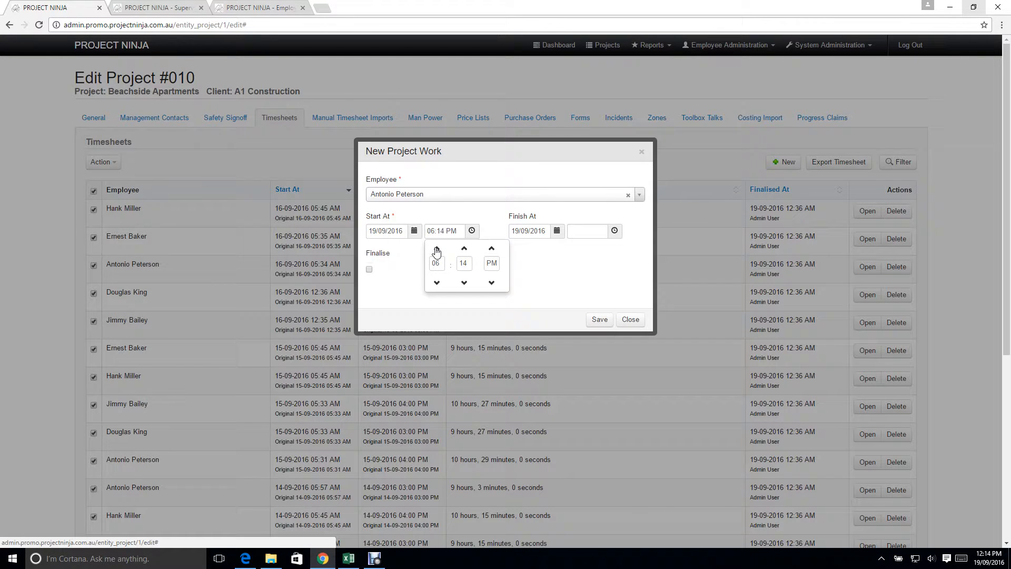
pyautogui.click(464, 283)
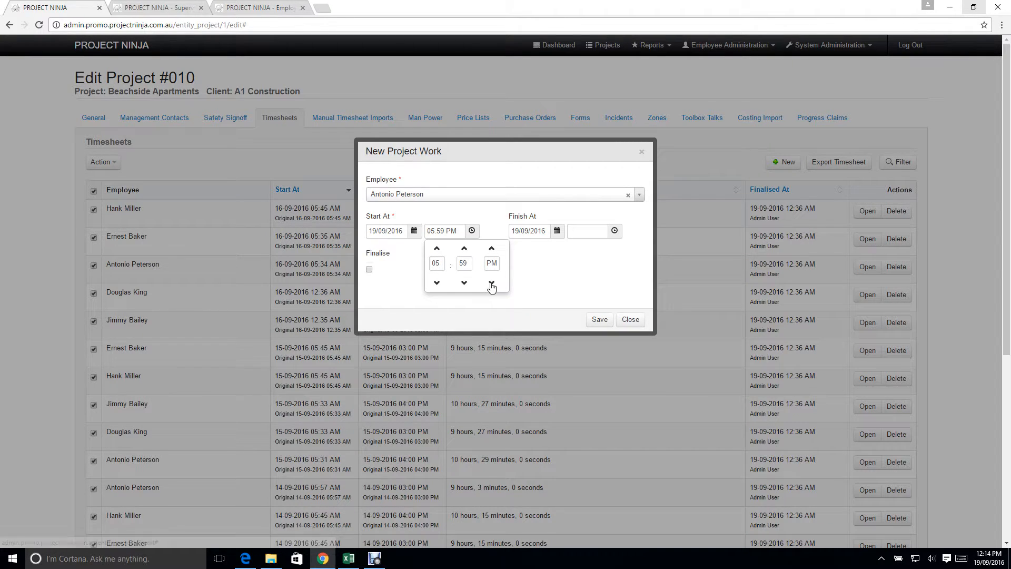
pyautogui.click(464, 249)
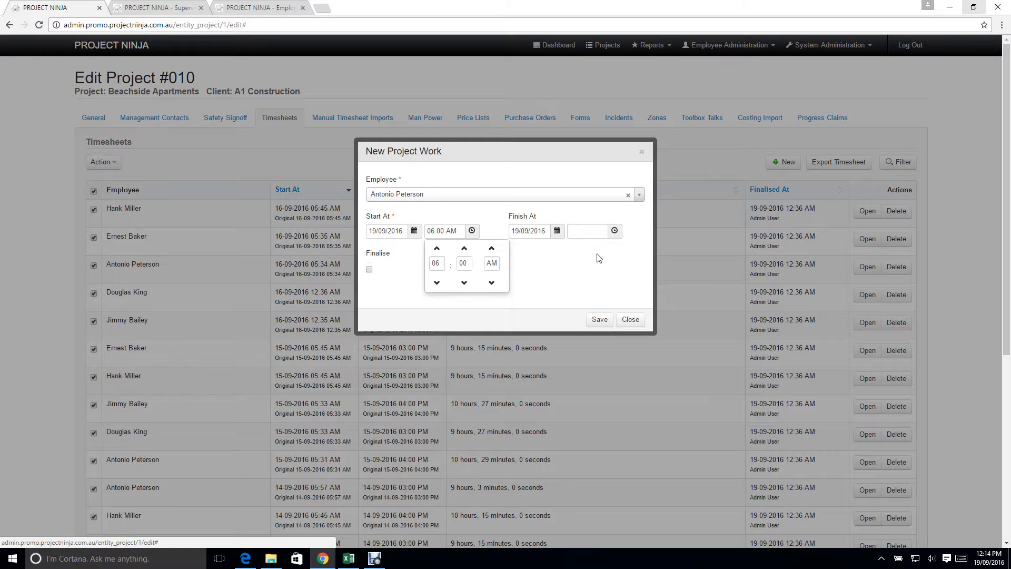
# Set the timesheet entry's finish to 19/09/2016 at 03:00 PM and save it.
pyautogui.click(557, 232)
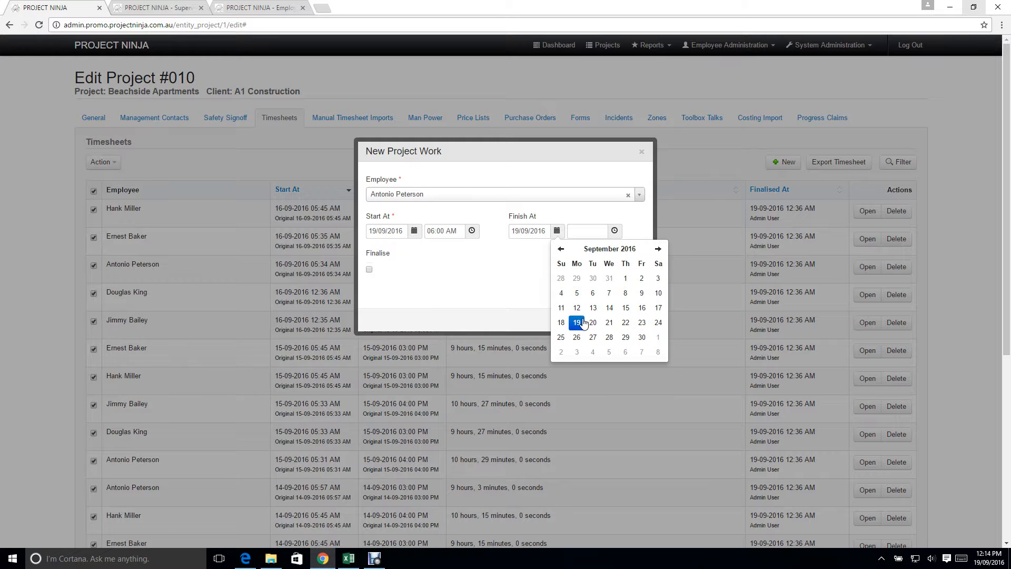
pyautogui.click(580, 323)
pyautogui.click(615, 230)
pyautogui.click(579, 249)
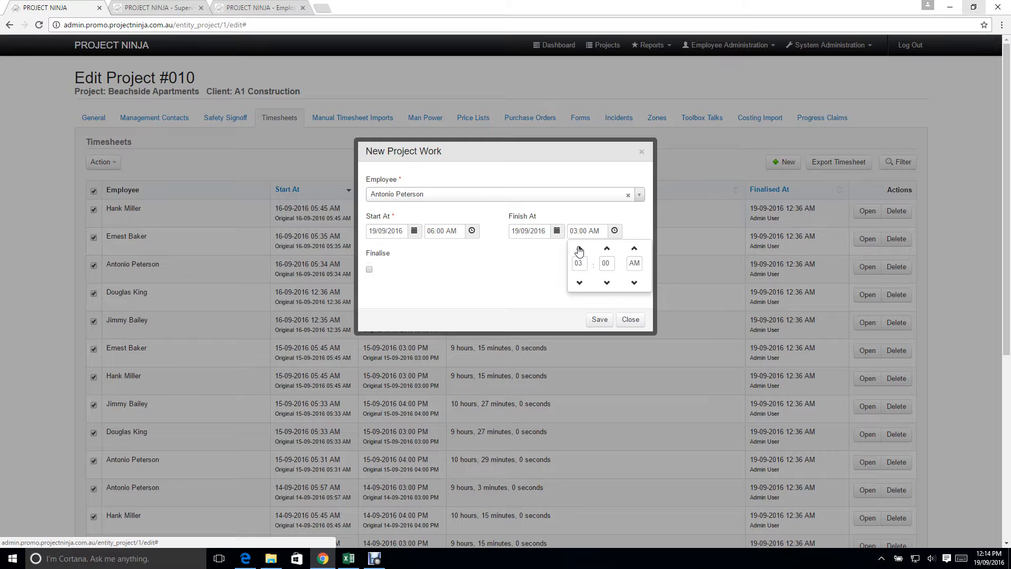
pyautogui.click(634, 248)
pyautogui.click(601, 319)
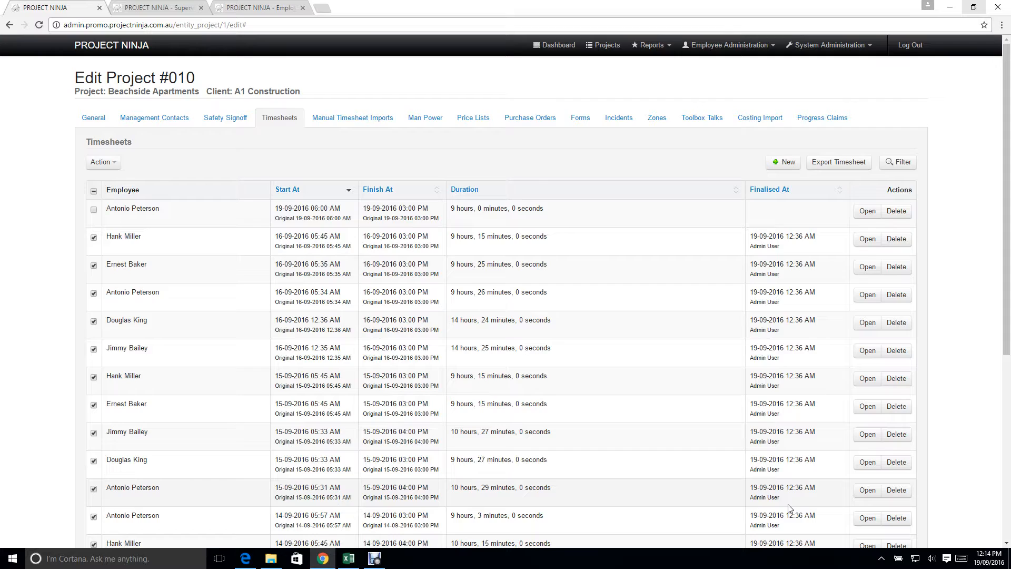
# Export the project's timesheets for the week ending 11-09-2016 by downloading the file.
pyautogui.scroll(-5, 790, 508)
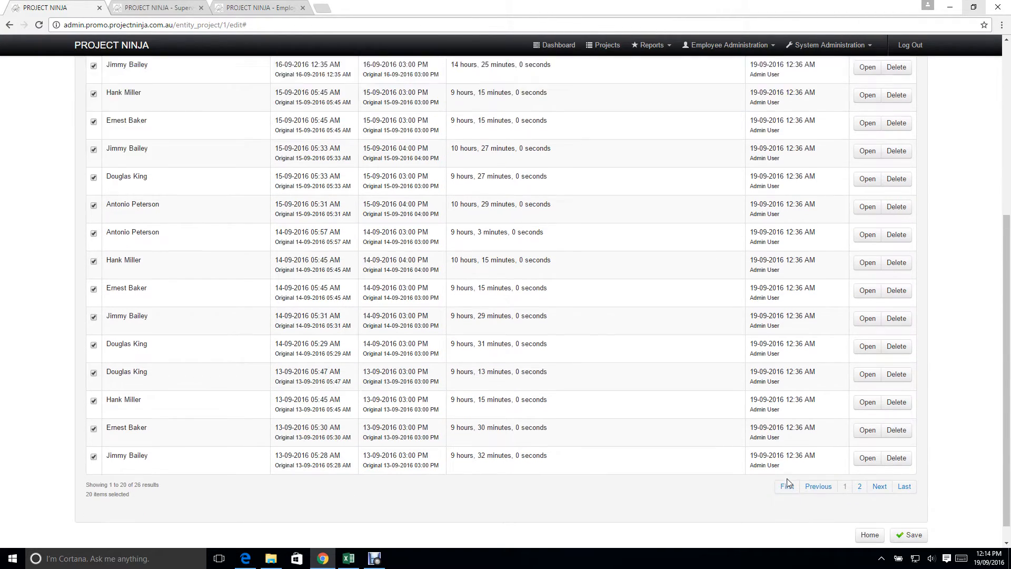
pyautogui.scroll(5, 835, 368)
pyautogui.click(822, 164)
pyautogui.click(478, 198)
pyautogui.click(417, 219)
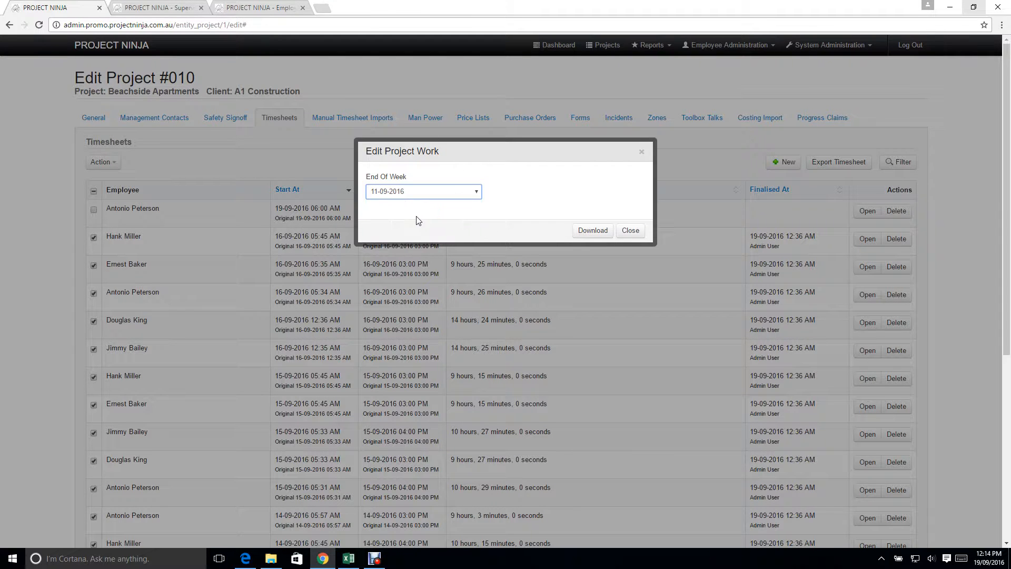
pyautogui.click(600, 237)
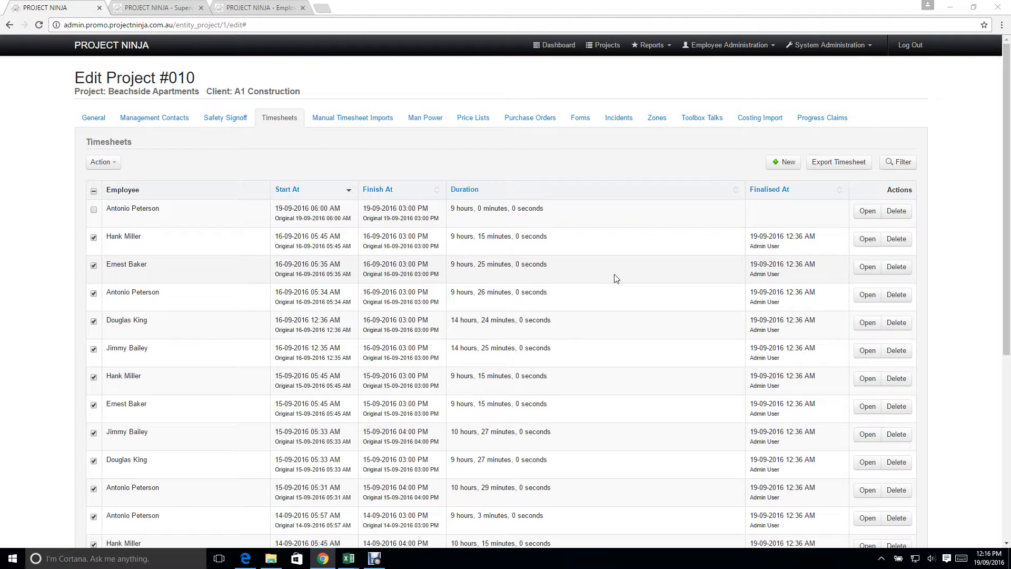
# Set the timesheet filter's Start At range from 14/09/2016 to 14/09/2016.
pyautogui.click(899, 162)
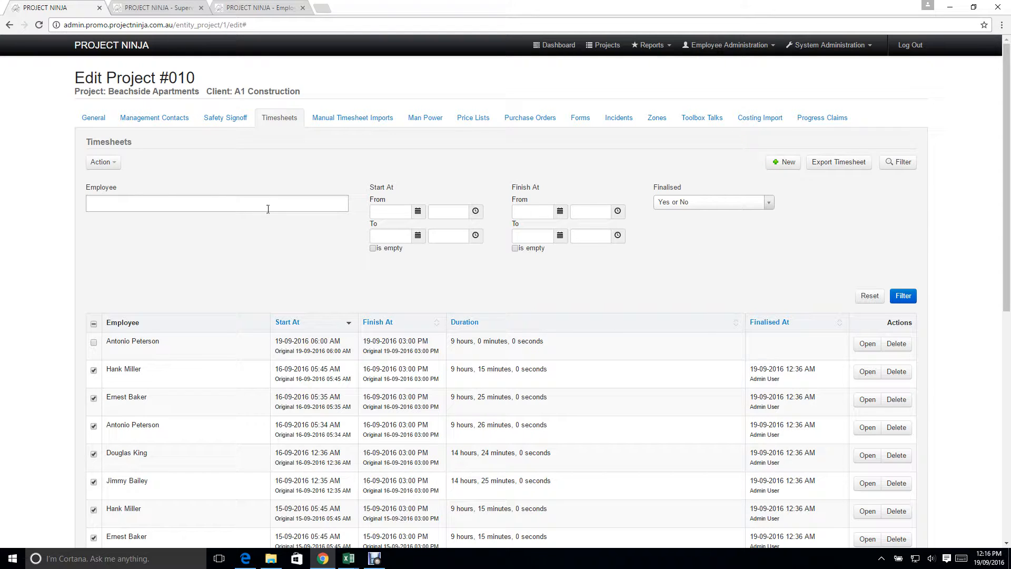
pyautogui.click(416, 211)
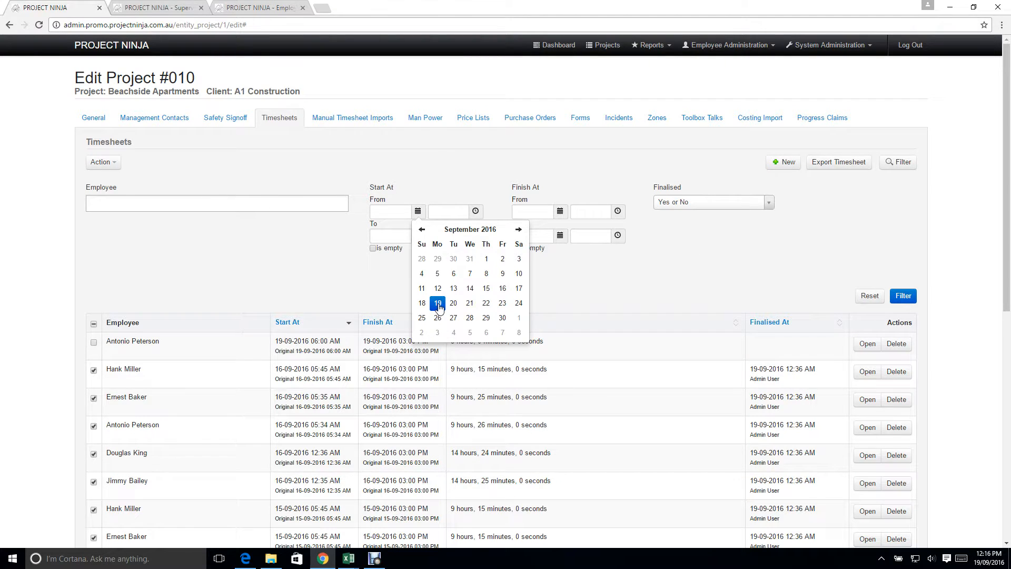
pyautogui.click(441, 307)
pyautogui.click(416, 211)
pyautogui.click(470, 295)
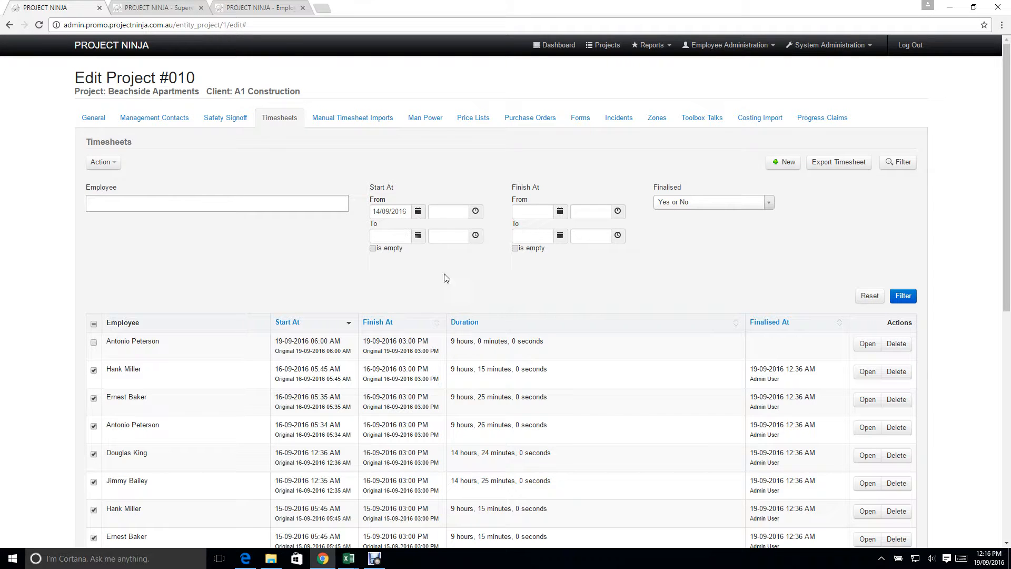
pyautogui.click(418, 236)
pyautogui.click(469, 312)
# Limit the Start At range to 01:00 AM through 11:00 PM and apply the timesheet filter.
pyautogui.click(476, 211)
pyautogui.click(441, 229)
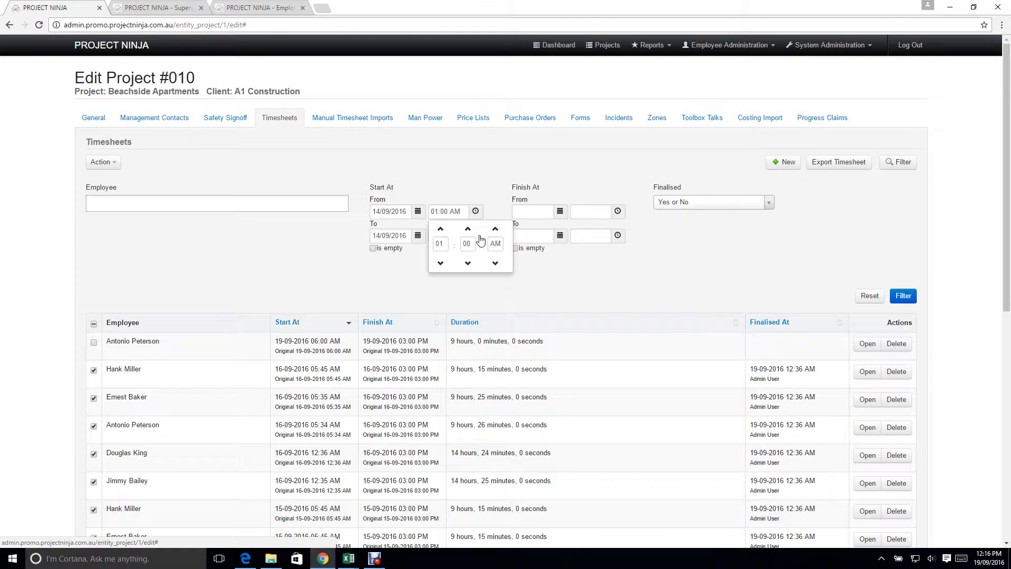
pyautogui.click(515, 294)
pyautogui.click(475, 236)
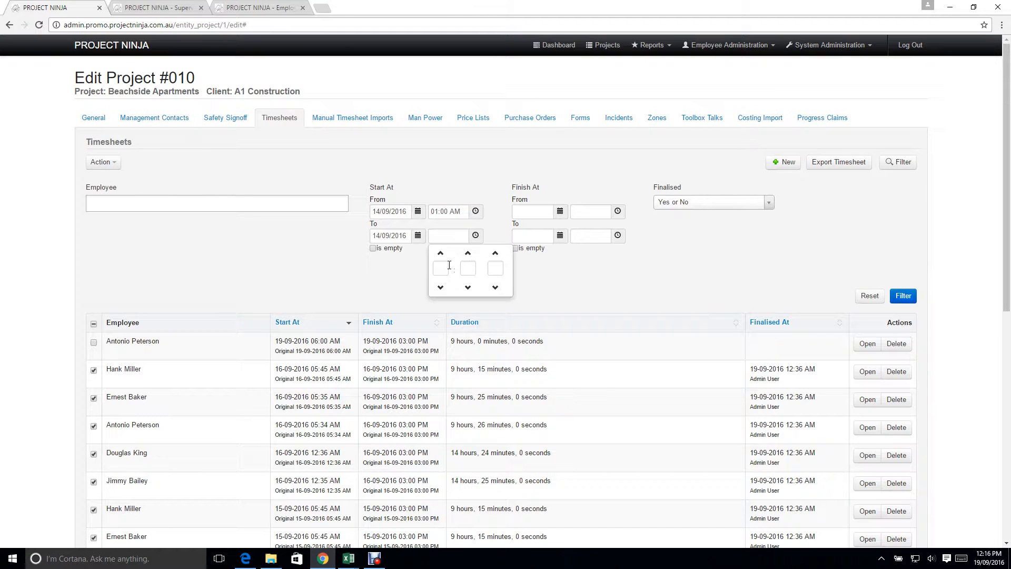
pyautogui.click(440, 287)
pyautogui.click(559, 282)
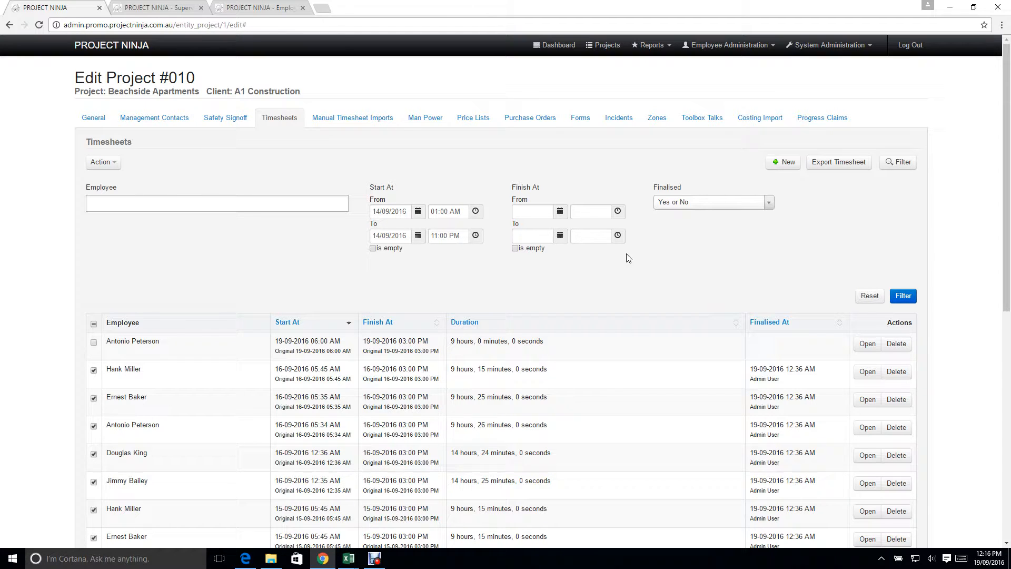
pyautogui.click(903, 296)
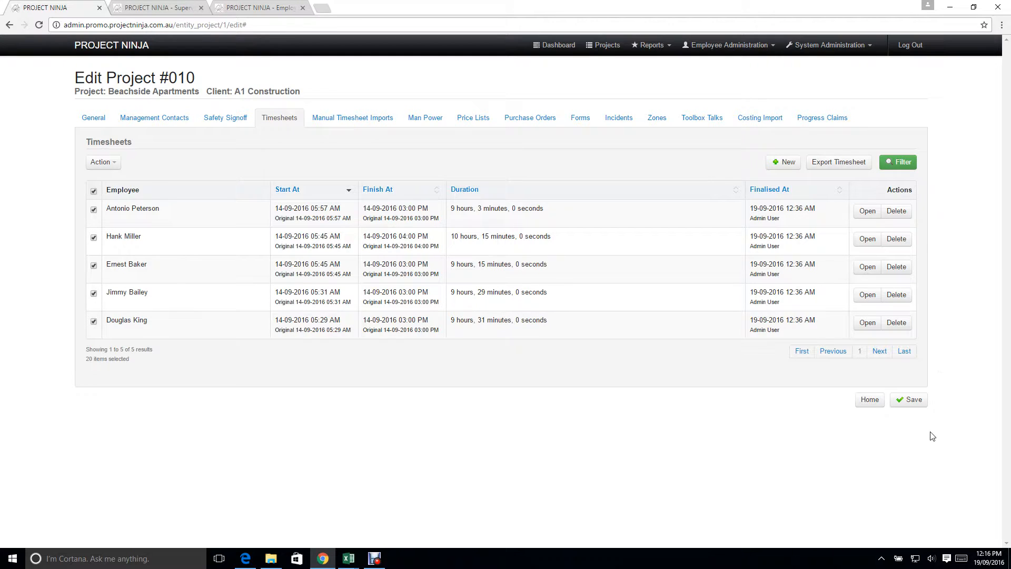
# Examine the manual timesheet import form and its upload file chooser, closing both without importing anything.
pyautogui.click(869, 403)
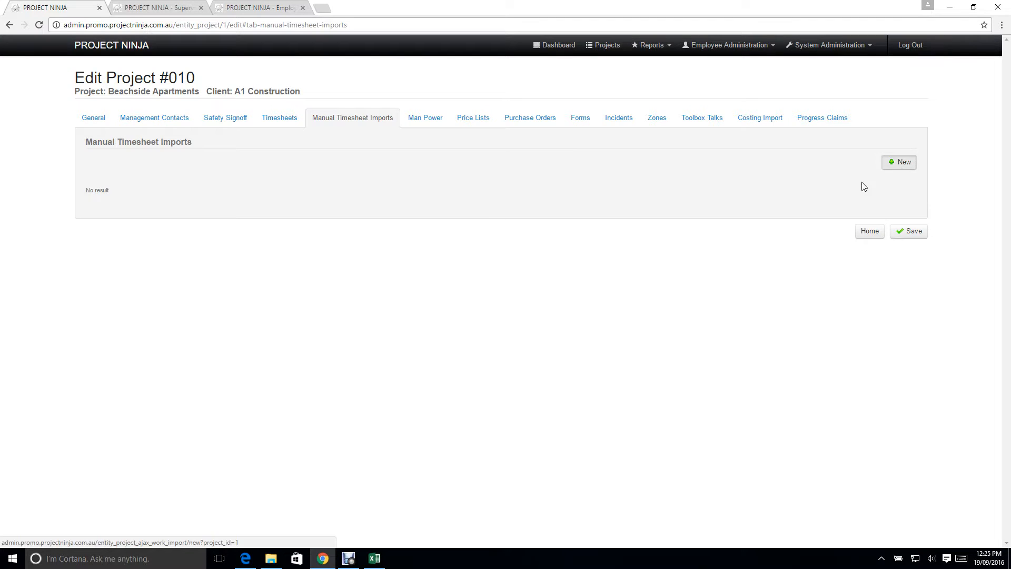
pyautogui.click(900, 163)
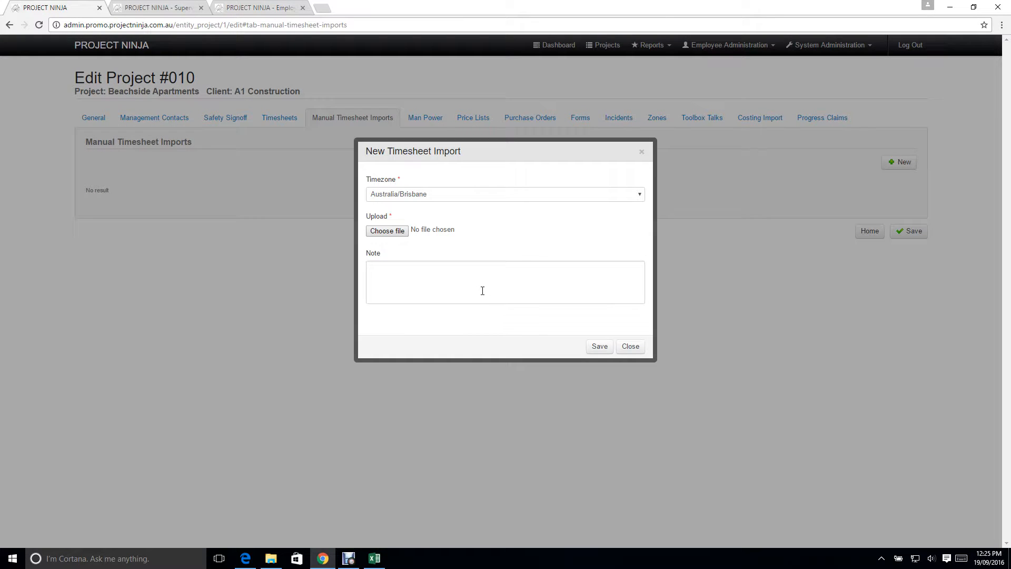
pyautogui.click(389, 232)
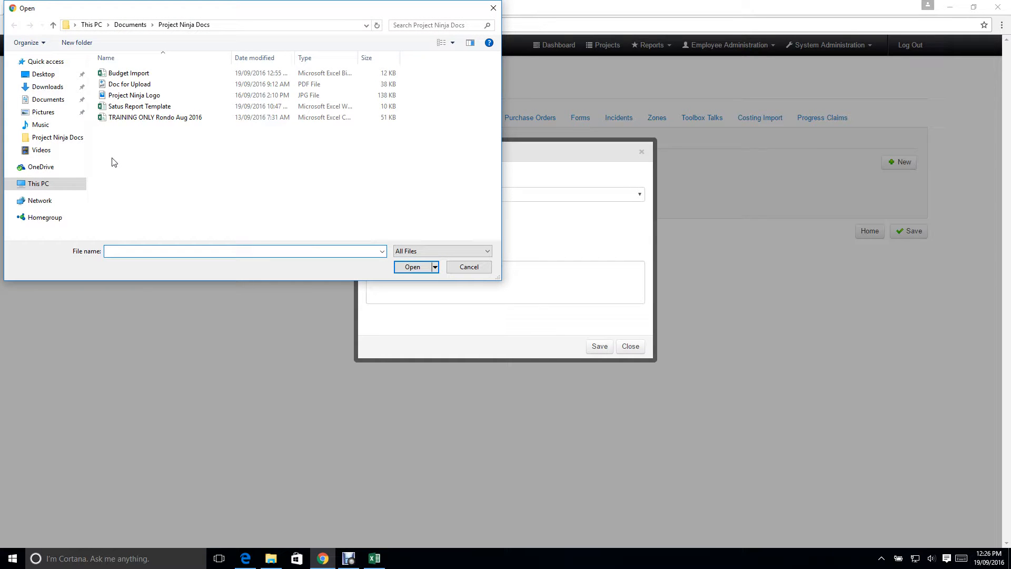
pyautogui.click(468, 267)
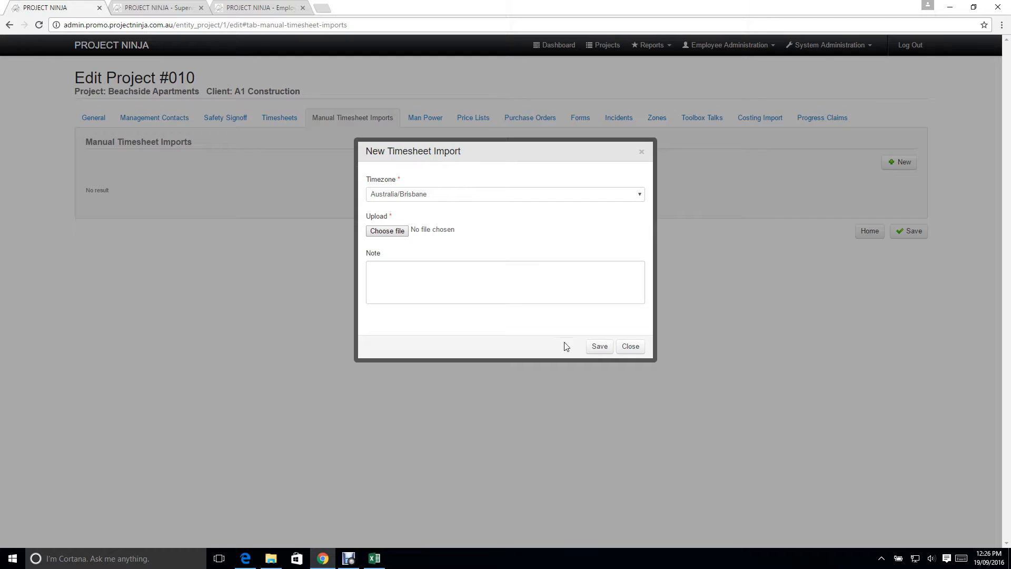
pyautogui.click(625, 349)
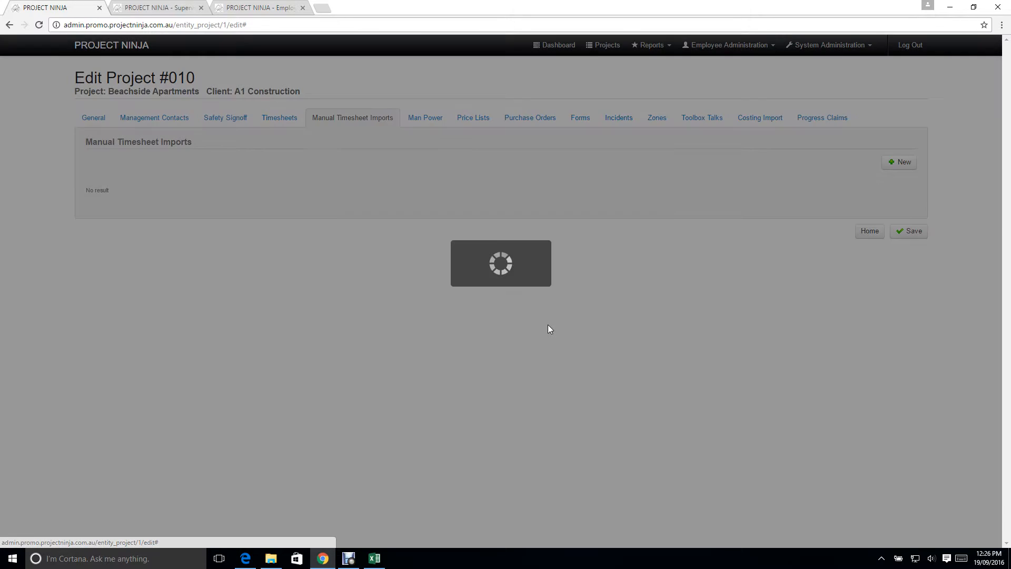
# Return to the project's timesheets and look through the full list of entries.
pyautogui.click(297, 119)
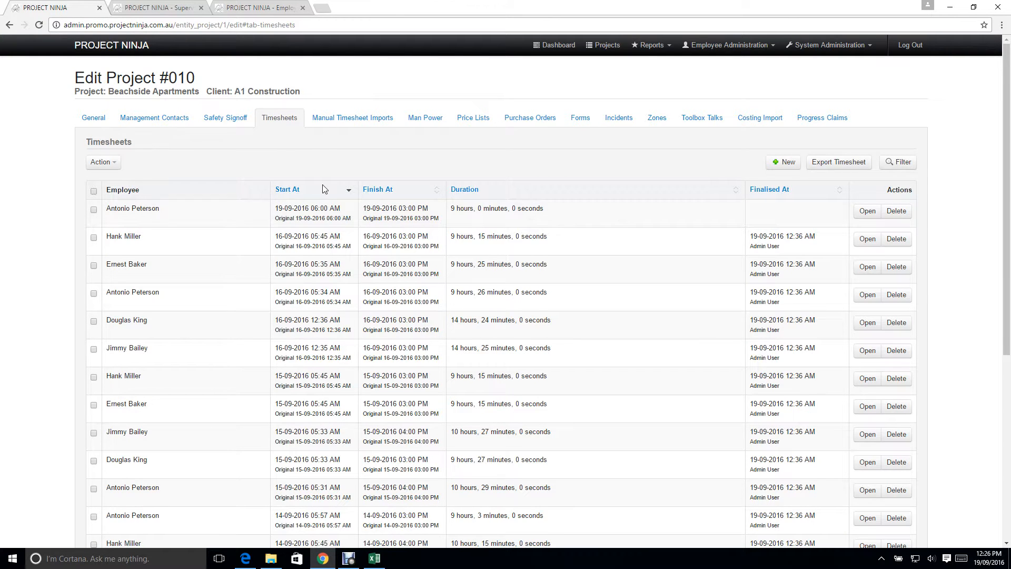
pyautogui.scroll(-1, 323, 189)
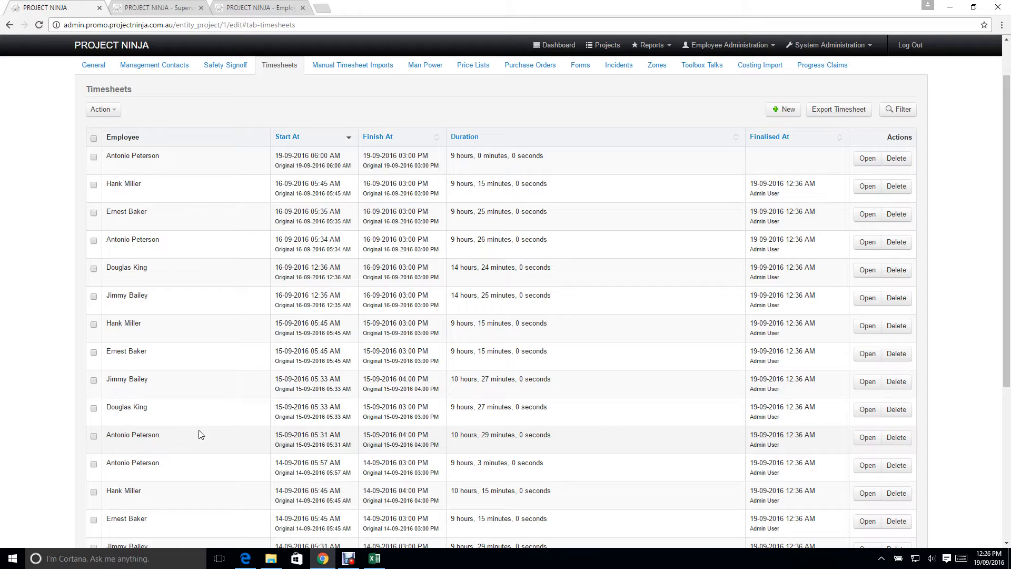
pyautogui.scroll(-5, 200, 435)
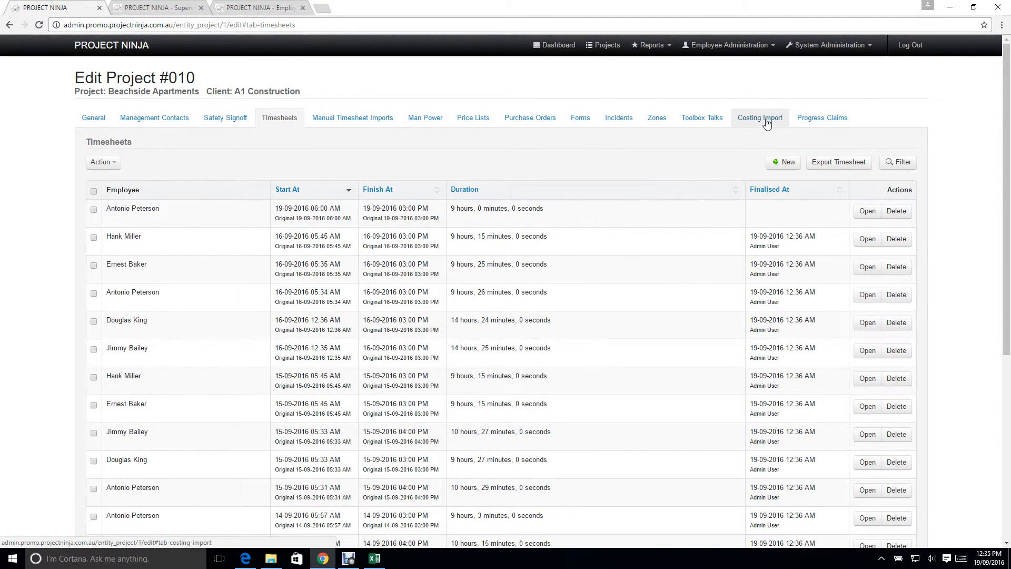
# Review the project's costing imports and preview the sub zone costings of Level 10.
pyautogui.click(767, 122)
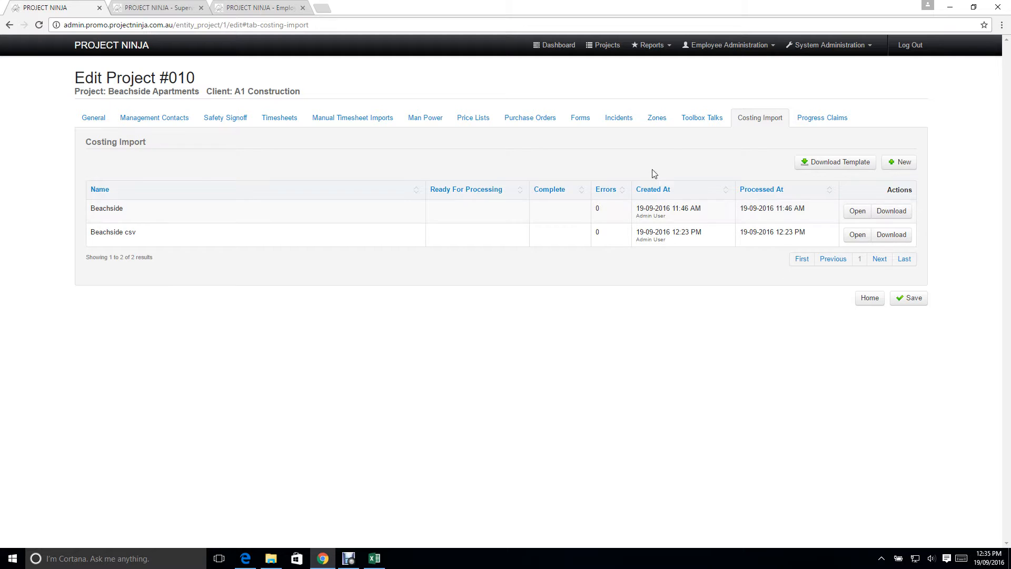
pyautogui.click(657, 118)
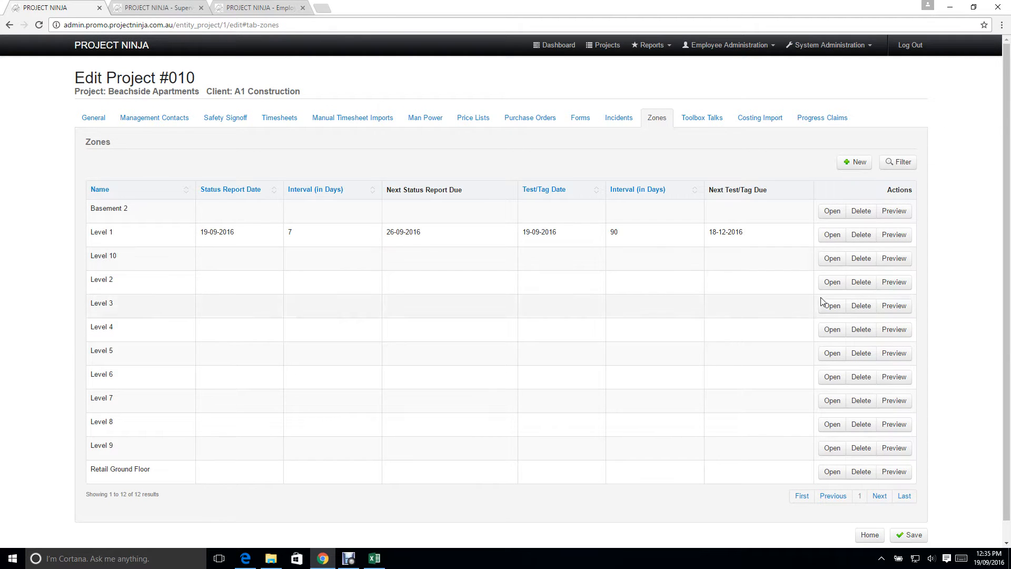
pyautogui.click(895, 235)
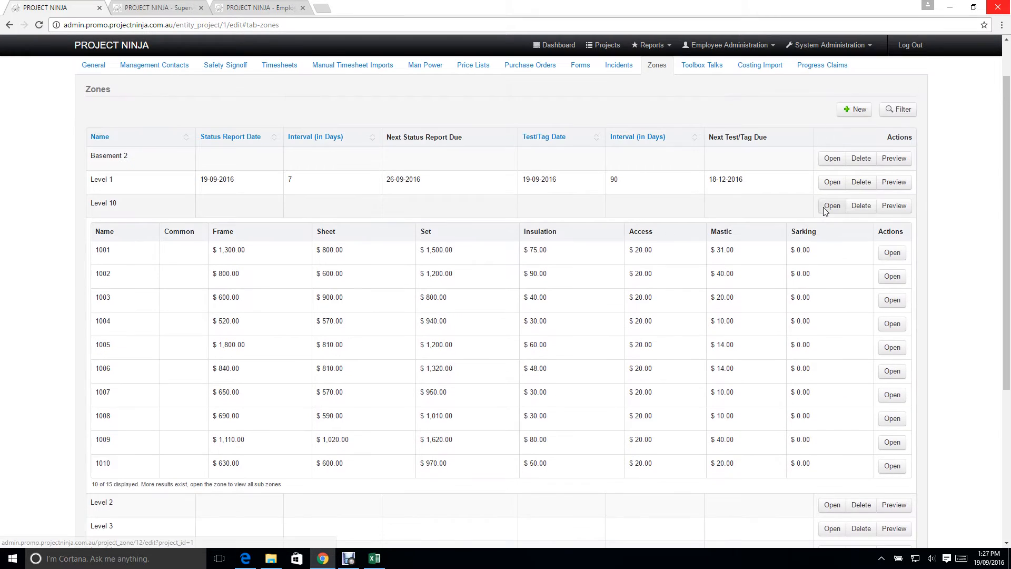
pyautogui.scroll(1, 828, 203)
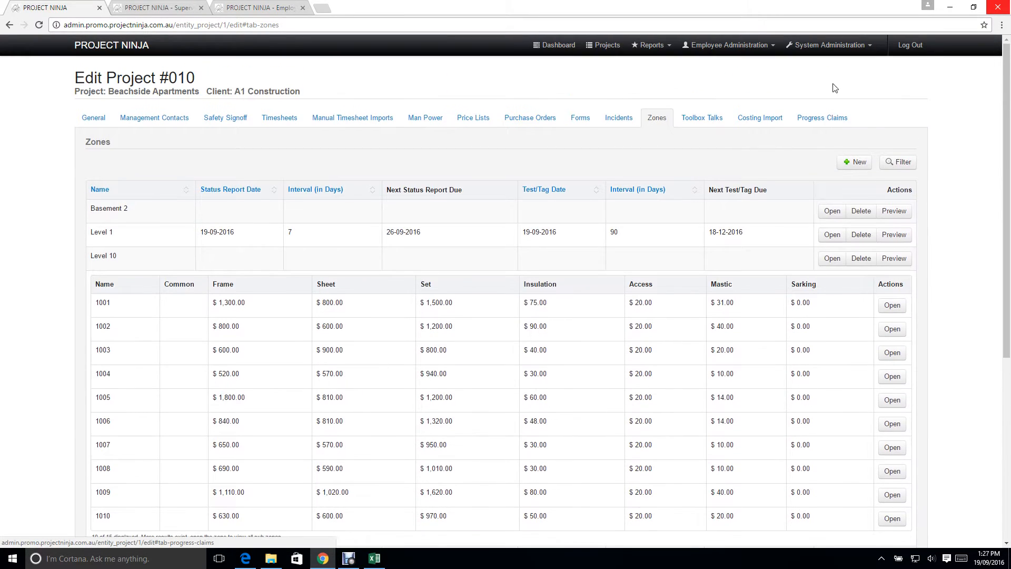
# Open the last listed employee's progress claim for the week ending 18-09-2016 and check its Clone From choices.
pyautogui.click(821, 118)
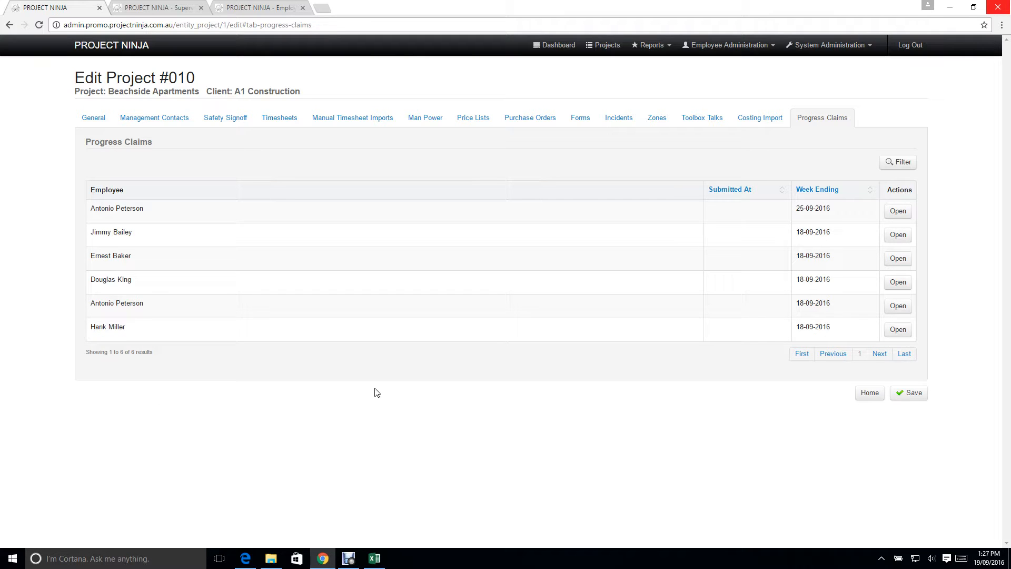
pyautogui.click(898, 330)
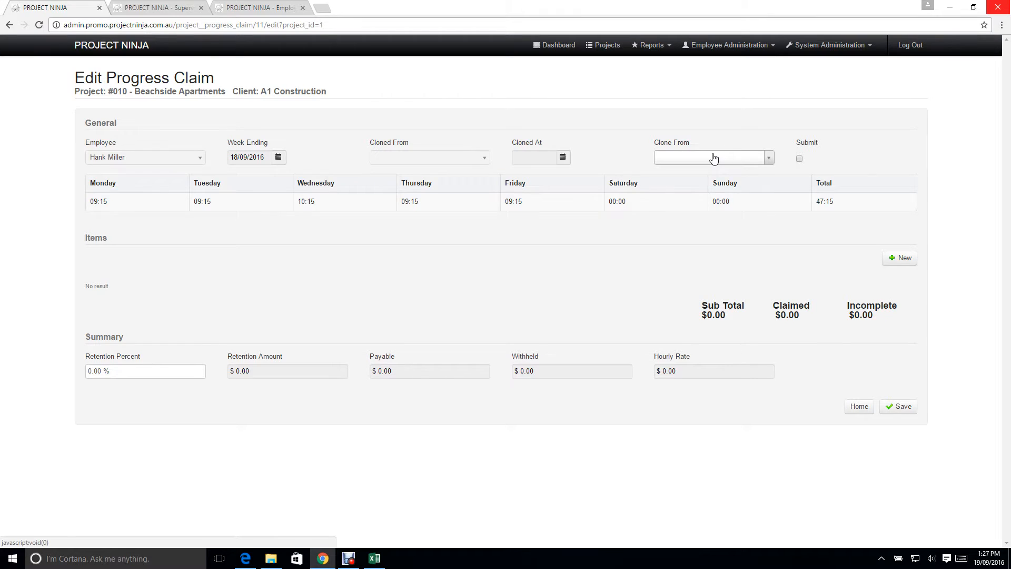
pyautogui.click(713, 158)
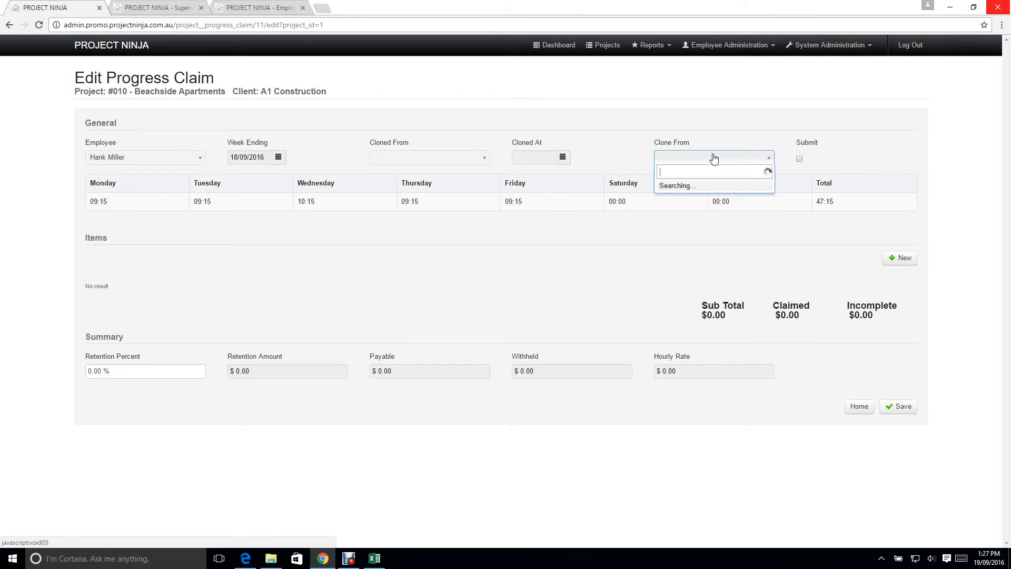
pyautogui.click(855, 171)
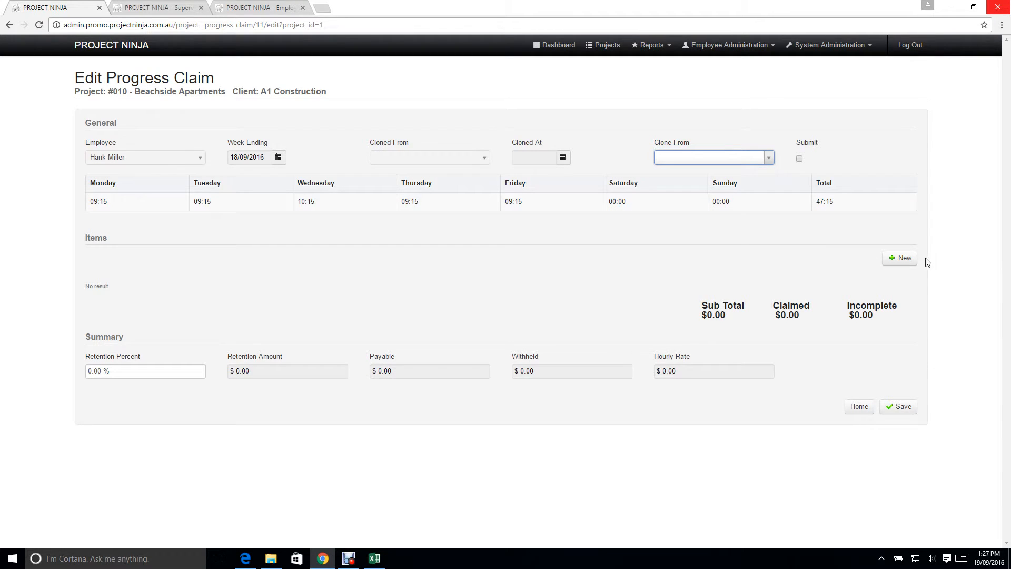
# Start a new progress claim item with Sheet as the type of work, Level 1 as the zone and 101 as the sub zone.
pyautogui.click(904, 258)
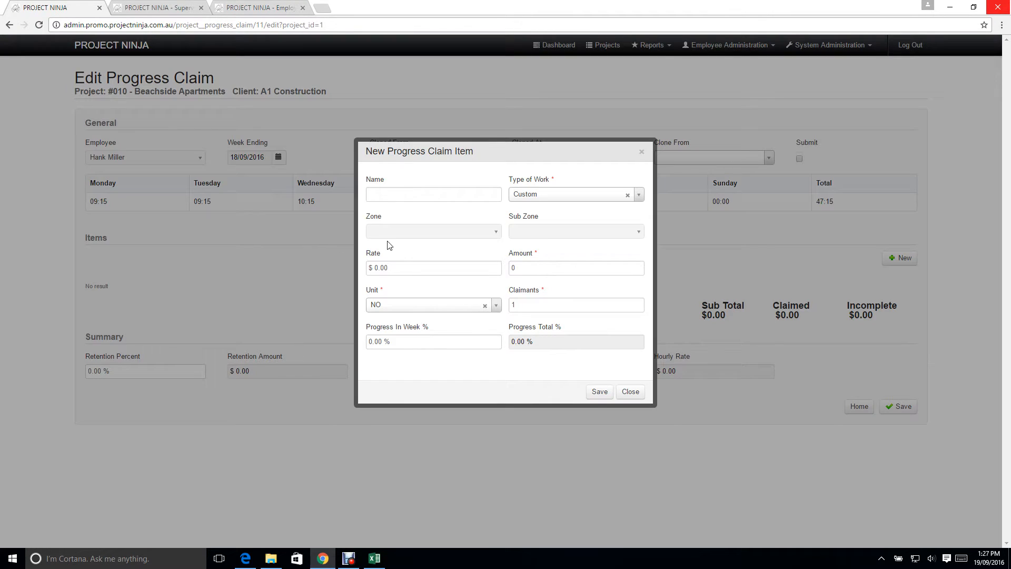
pyautogui.click(639, 195)
pyautogui.click(575, 237)
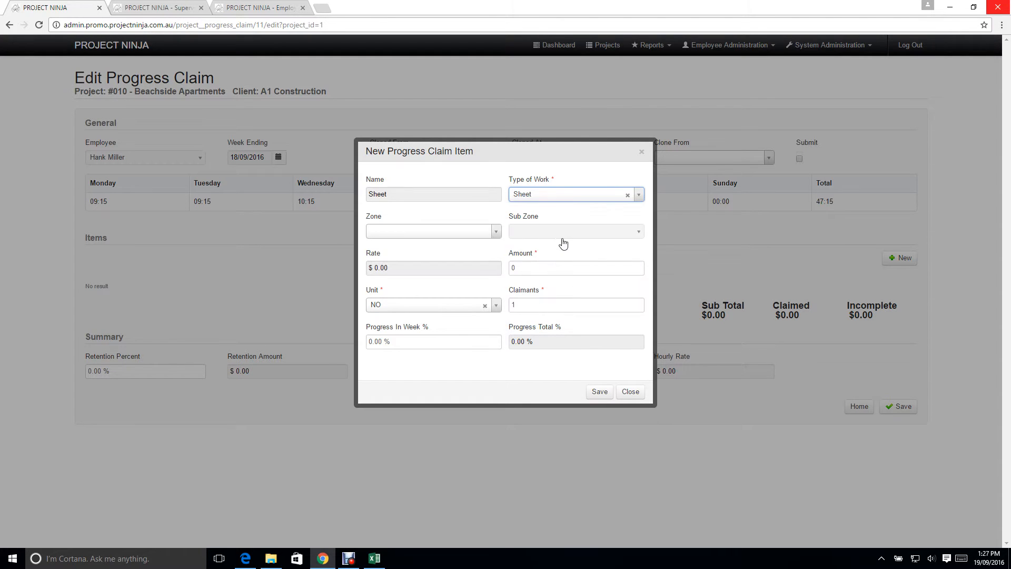
pyautogui.click(496, 232)
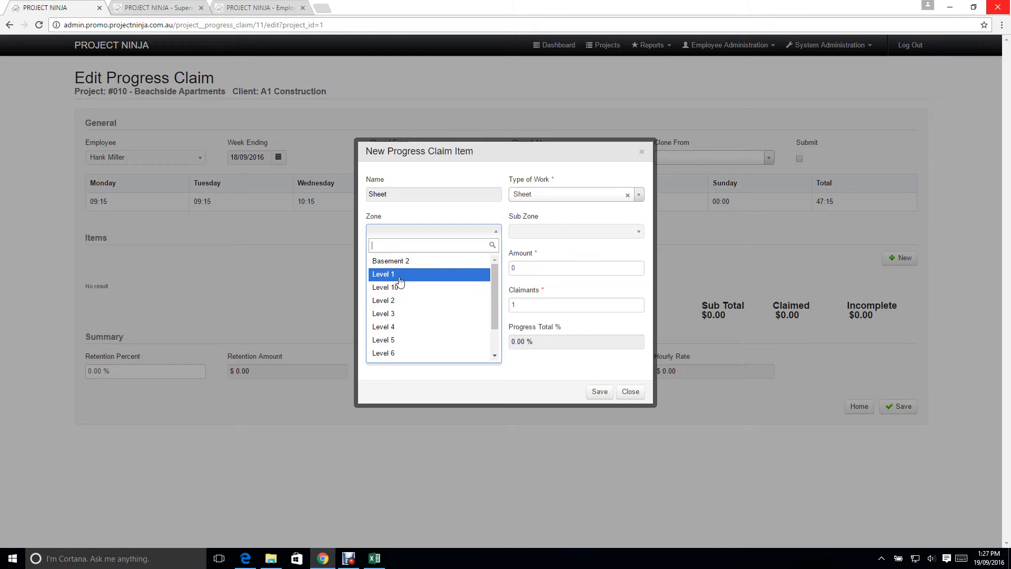
pyautogui.click(403, 274)
pyautogui.click(635, 233)
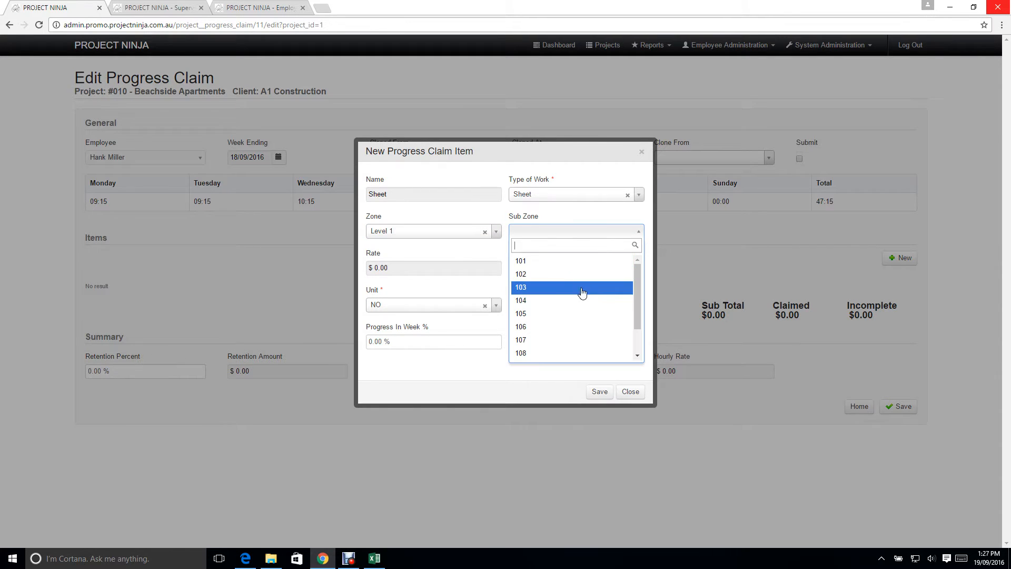
pyautogui.click(556, 262)
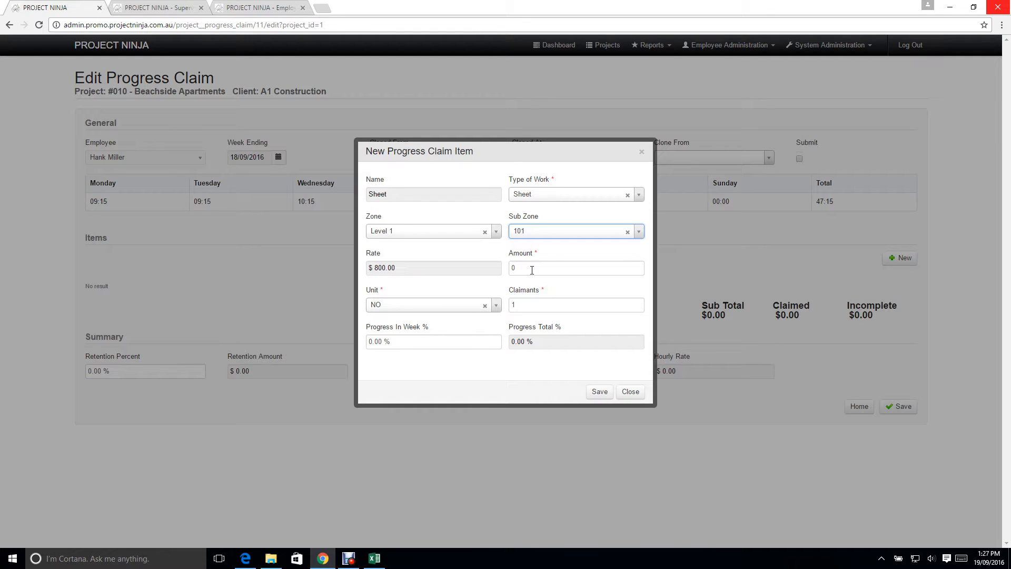
# Set the item's progress in week to 100% and its amount to 1, saving both the item and the progress claim before leaving it.
pyautogui.click(465, 343)
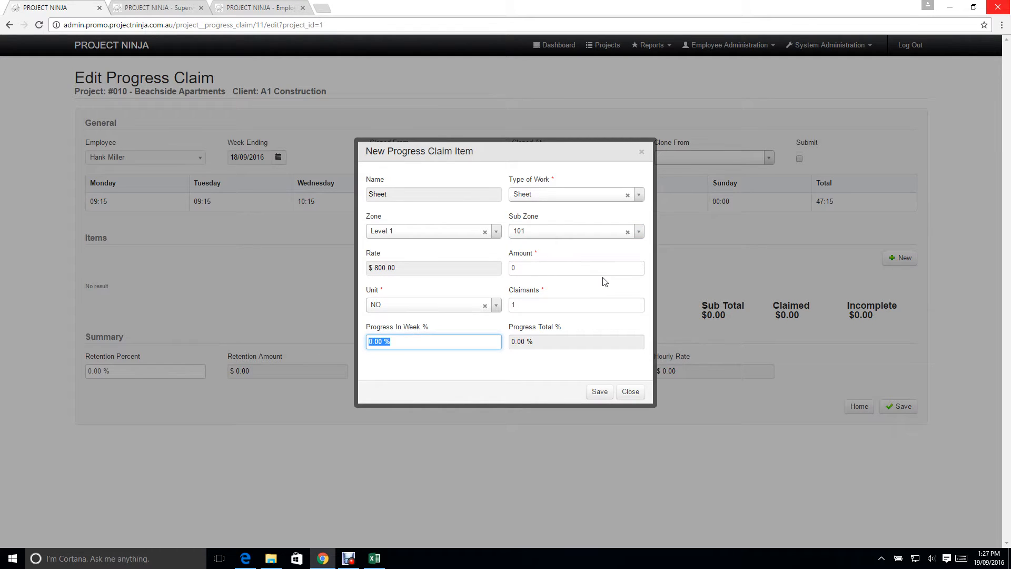
pyautogui.write('100')
pyautogui.click(526, 293)
pyautogui.click(534, 269)
pyautogui.write('1')
pyautogui.click(600, 392)
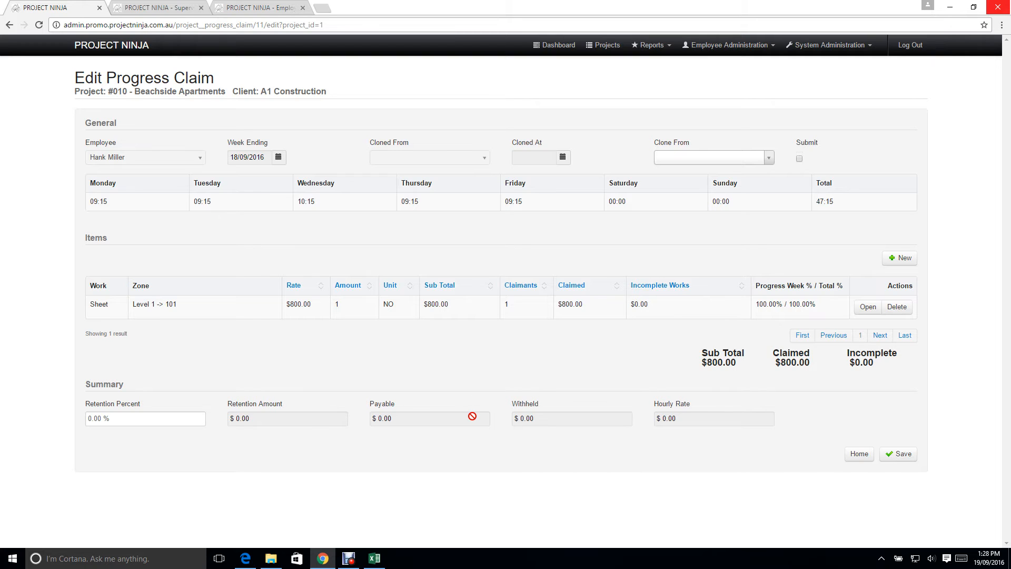
pyautogui.click(904, 456)
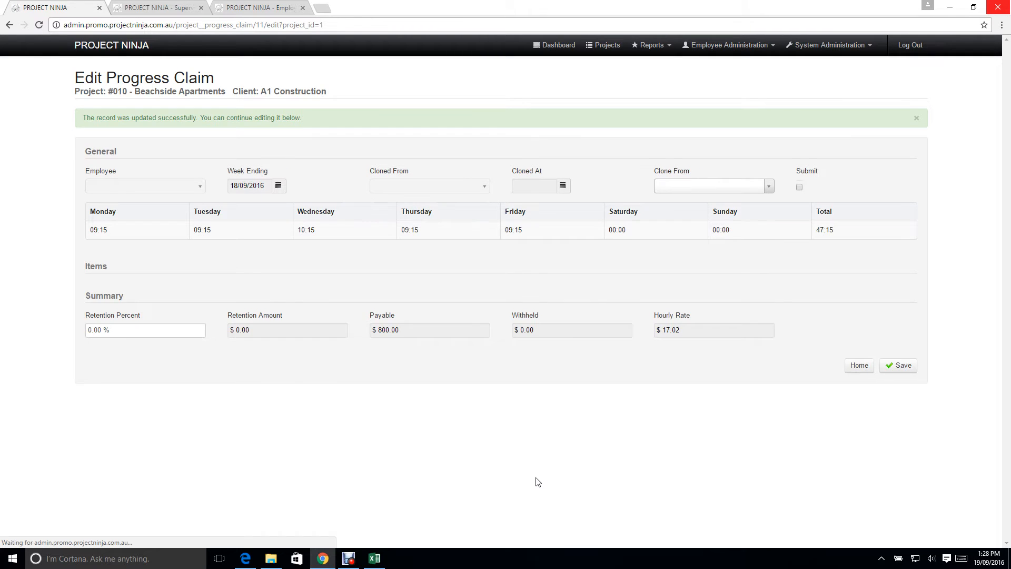
pyautogui.click(858, 482)
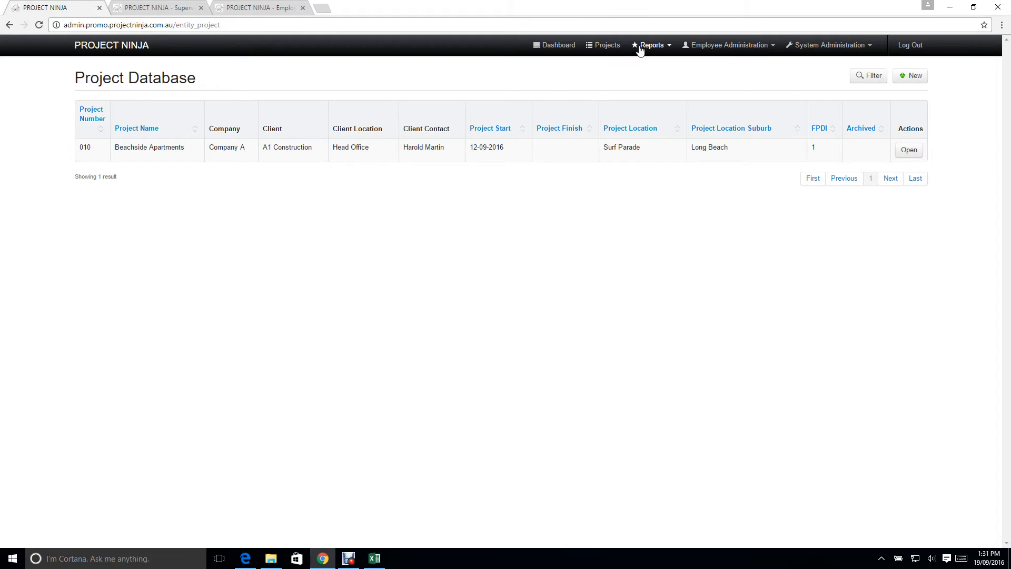
# Open the Employee Jobpac Report and set its date range from 12/09/2016 to 18/09/2016.
pyautogui.click(640, 48)
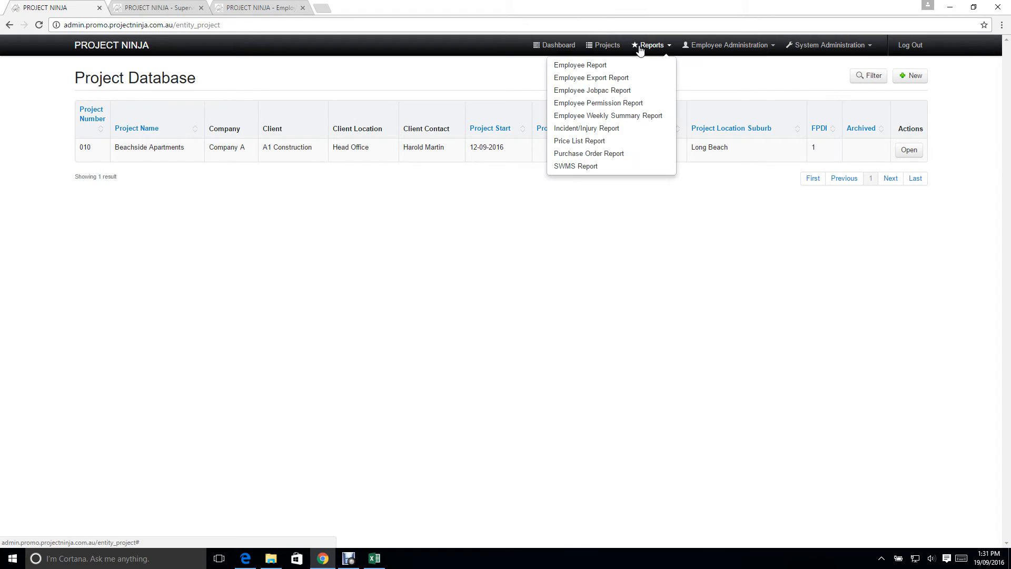
pyautogui.click(613, 94)
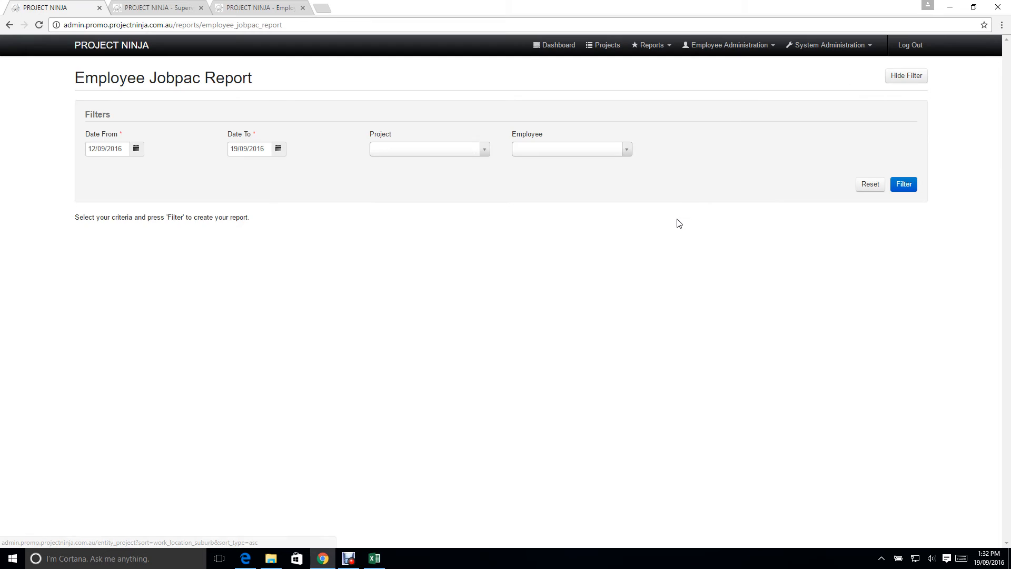
pyautogui.click(138, 153)
pyautogui.click(154, 226)
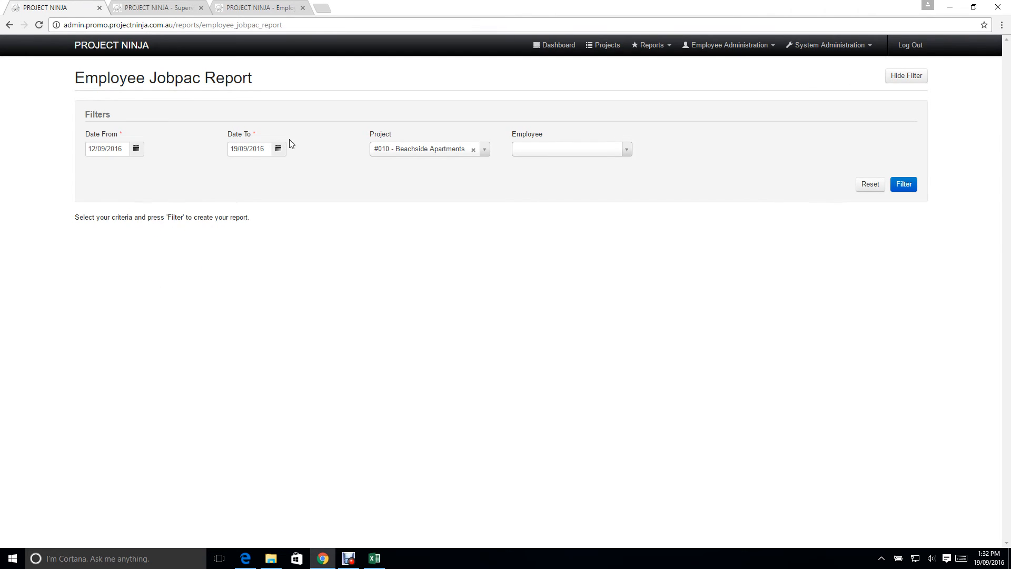
pyautogui.click(279, 150)
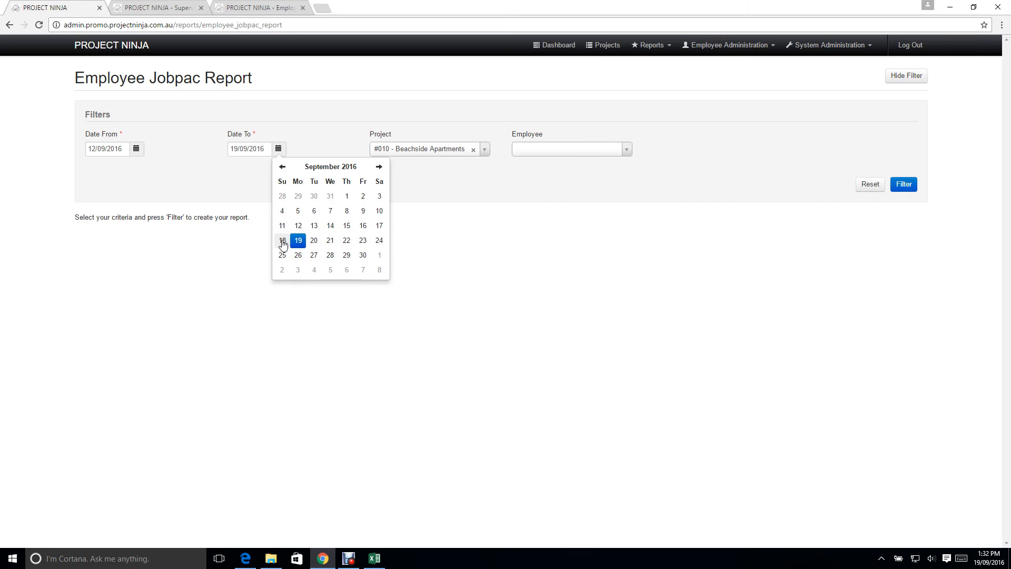
pyautogui.click(283, 241)
# Generate the report for project #010 - Beachside Apartments and look over the employee hour entries.
pyautogui.click(485, 150)
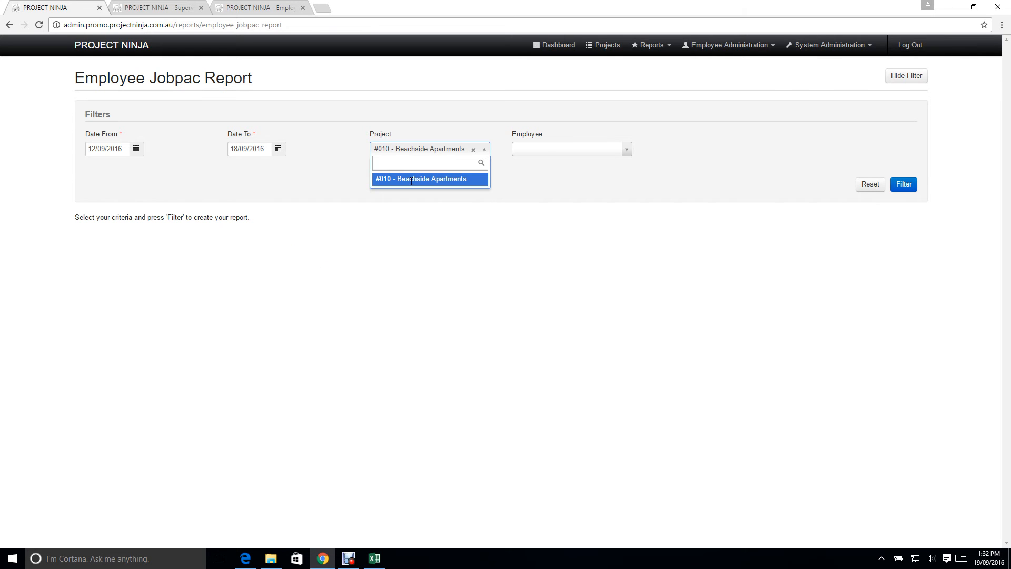
pyautogui.click(411, 181)
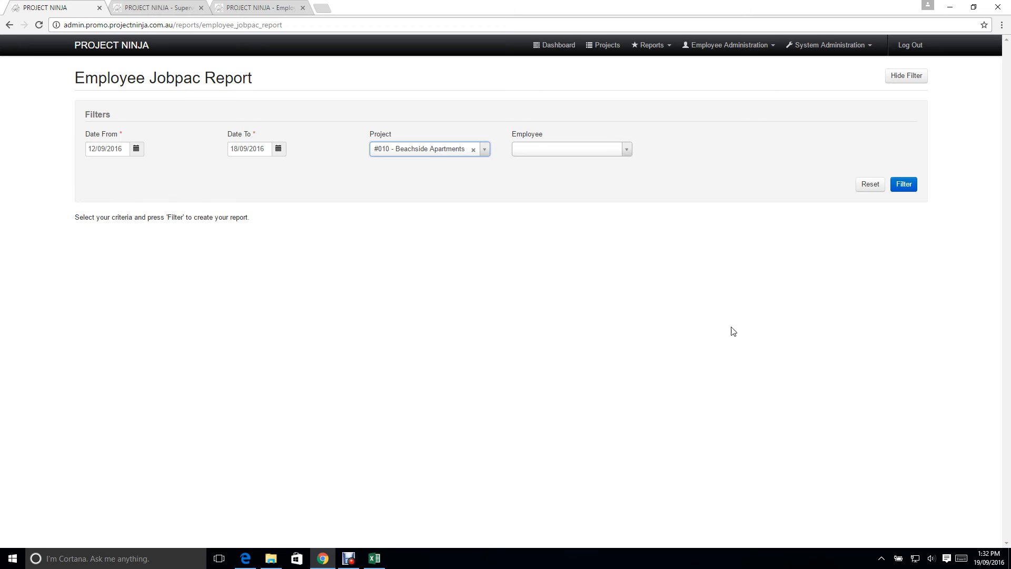
pyautogui.click(905, 185)
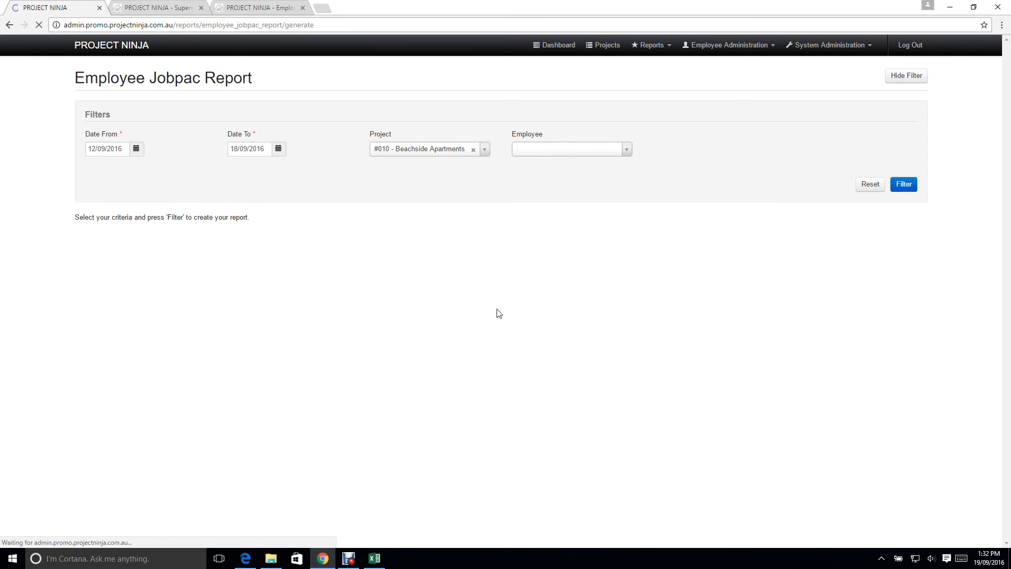
pyautogui.scroll(-4, 622, 375)
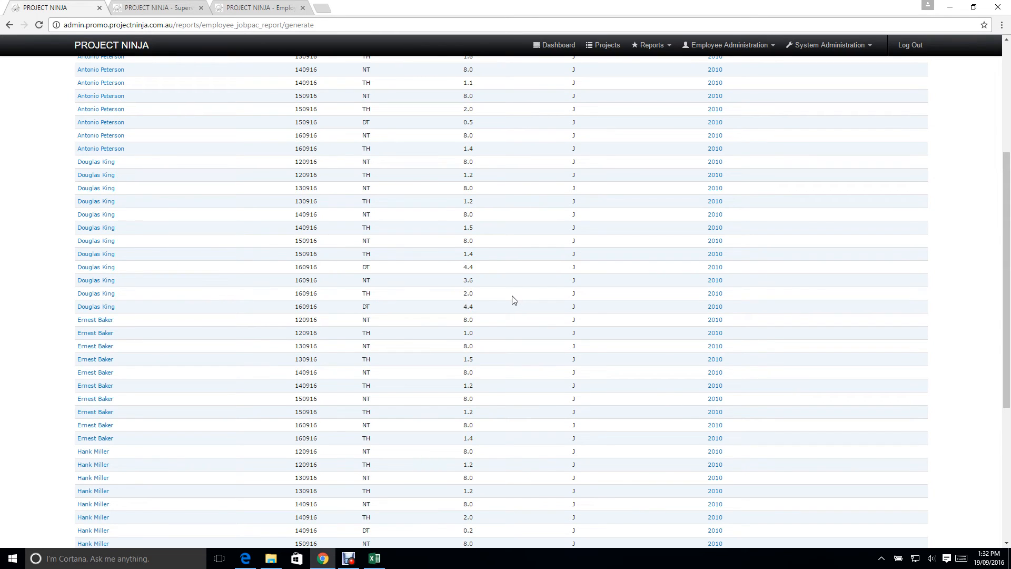
pyautogui.scroll(3, 393, 176)
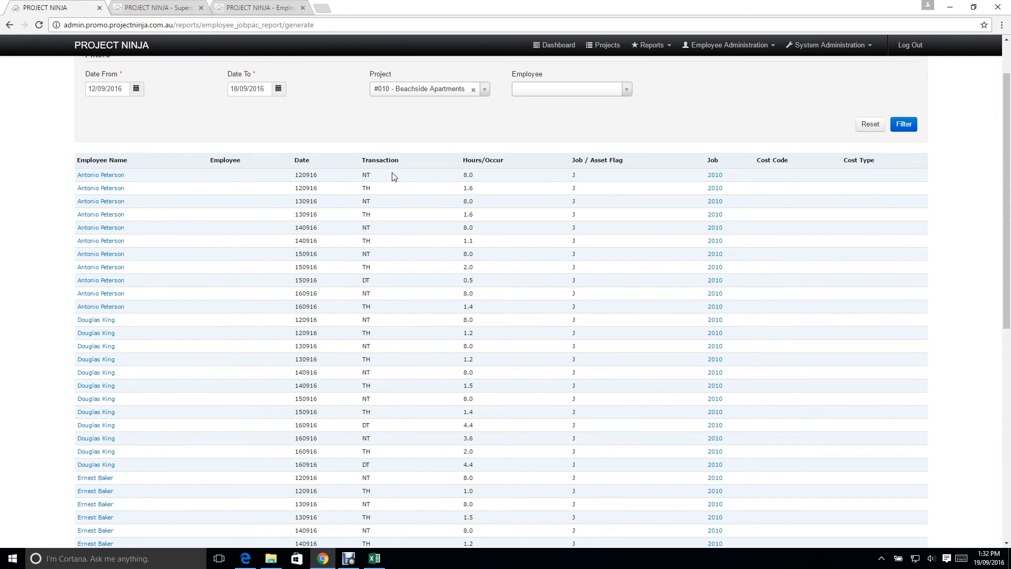
pyautogui.scroll(1, 403, 179)
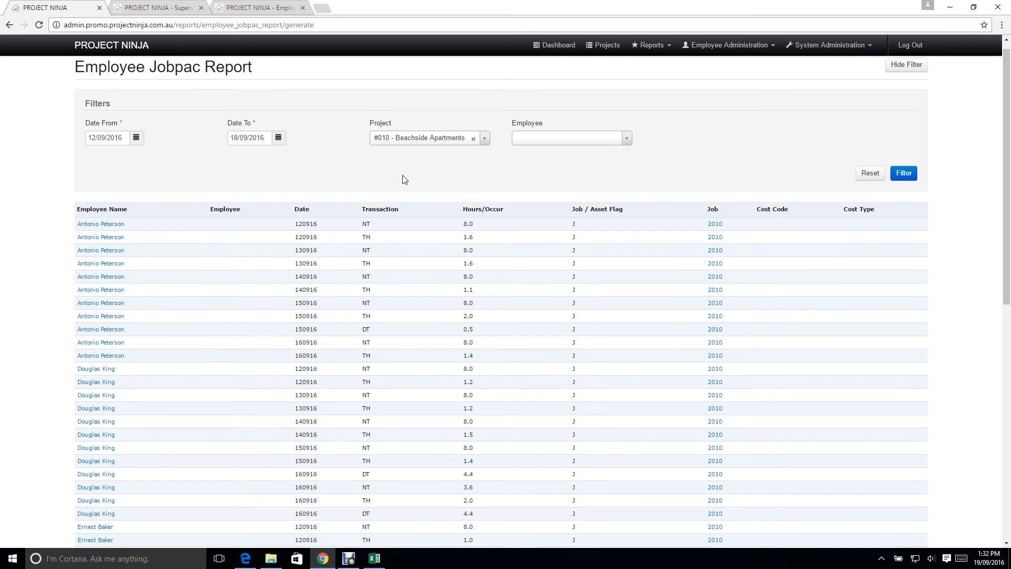
# Export the report in Jobpac format, dismiss the download notice and return to the start of the report.
pyautogui.scroll(-9, 421, 240)
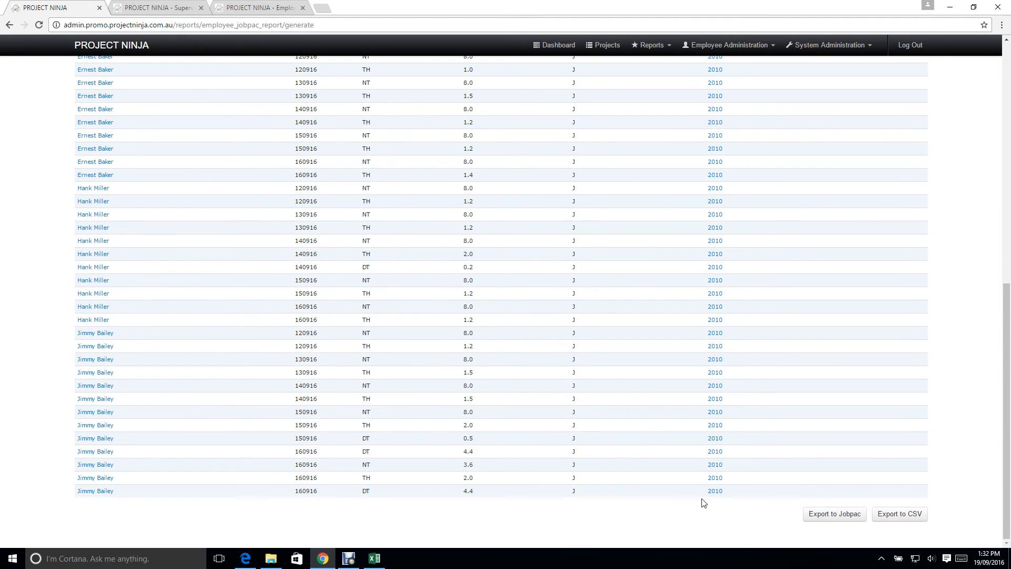
pyautogui.click(854, 511)
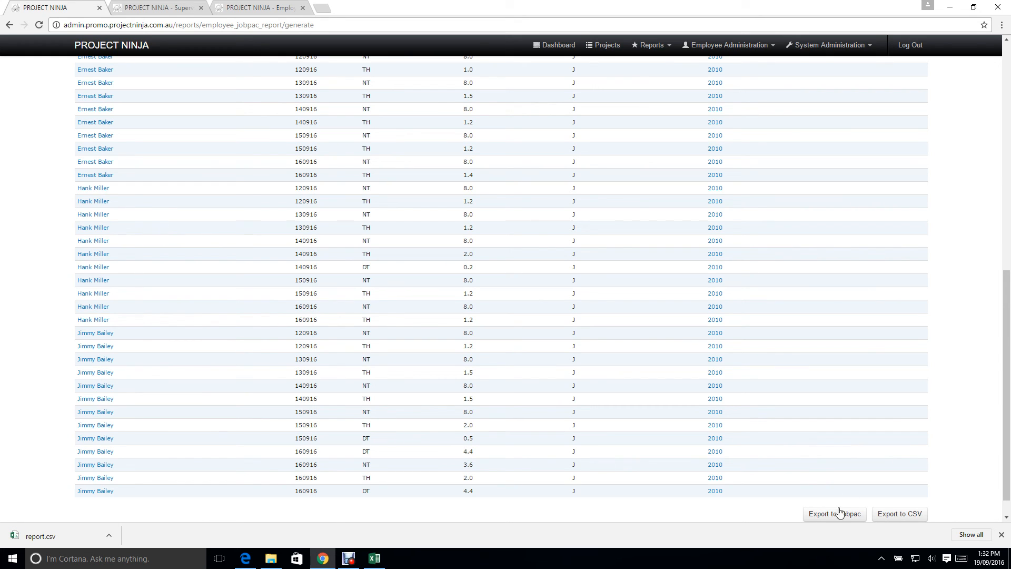
pyautogui.click(1002, 535)
pyautogui.moveTo(1004, 538); pyautogui.dragTo(1000, 260)
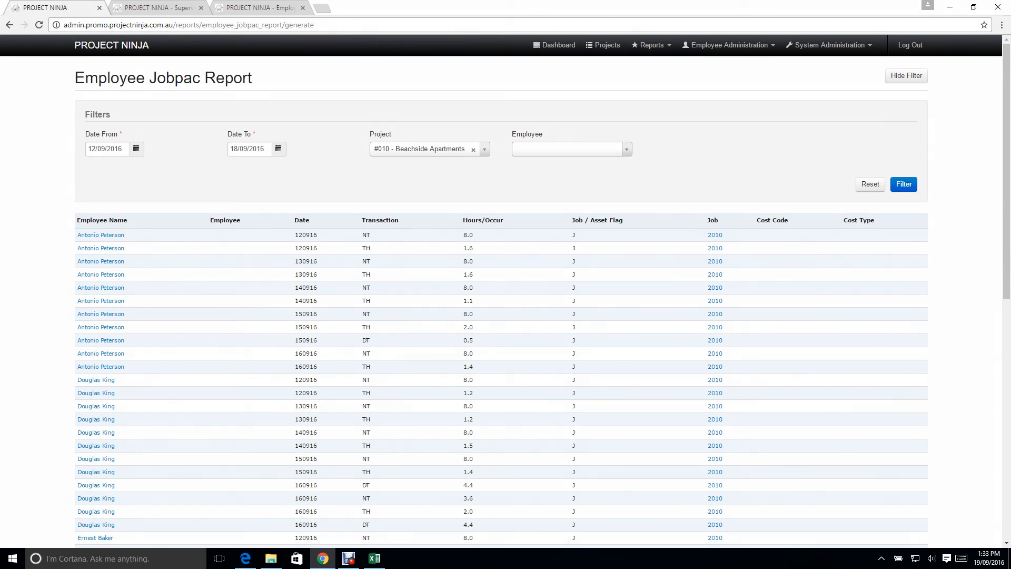